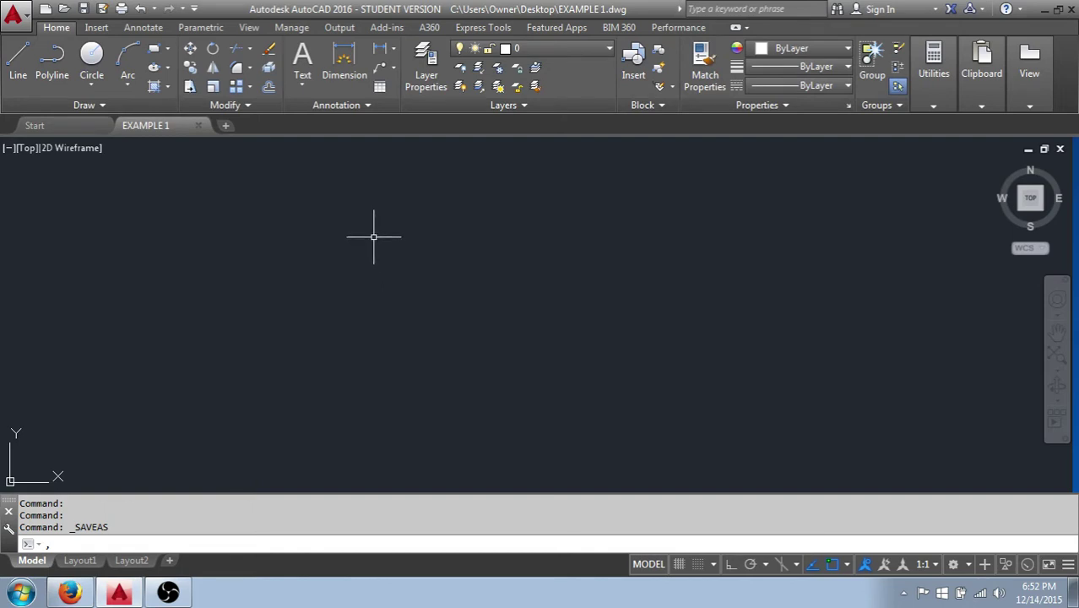
Step: Open the application menu listing New, Open, Save, Print and recent documents
left_click(27, 16)
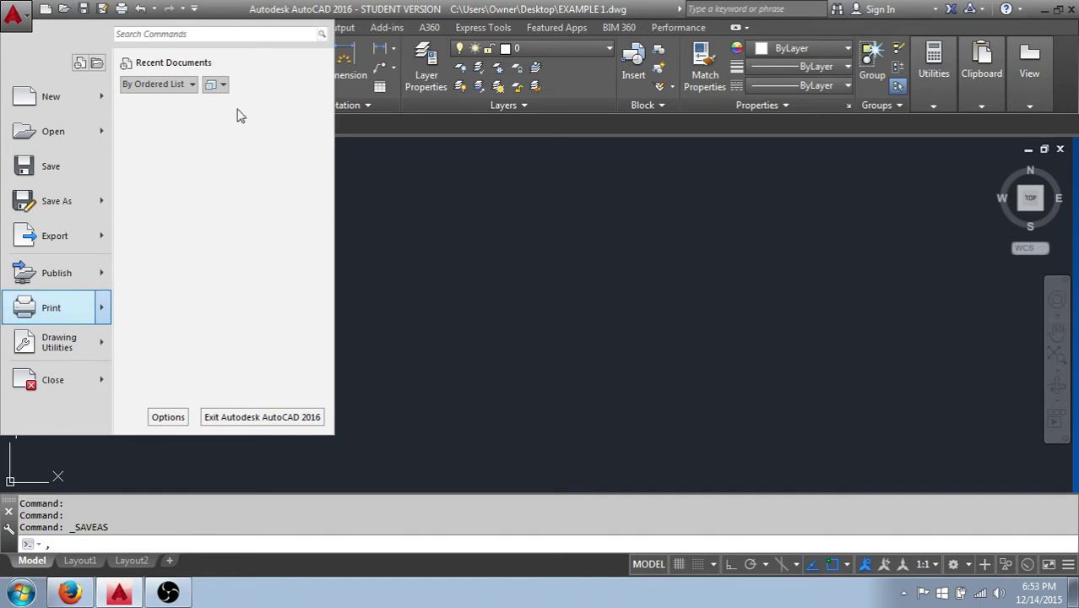
Step: Dismiss the application menu so the empty EXAMPLE 1.dwg model space shows again
left_click(401, 201)
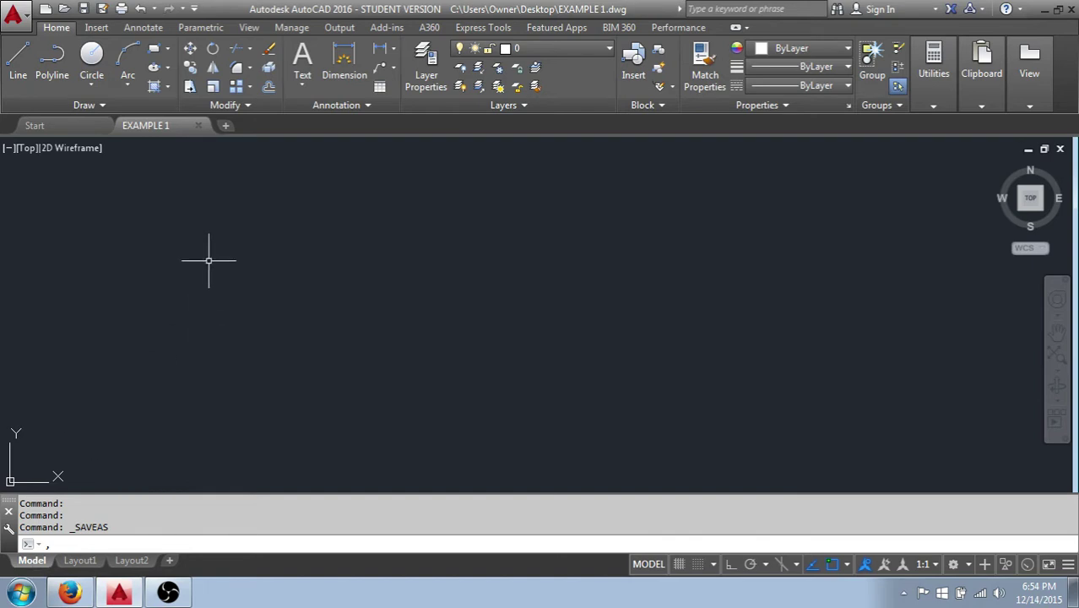
Step: Switch back to the EXAMPLE 1 drawing using its file tab
left_click(162, 126)
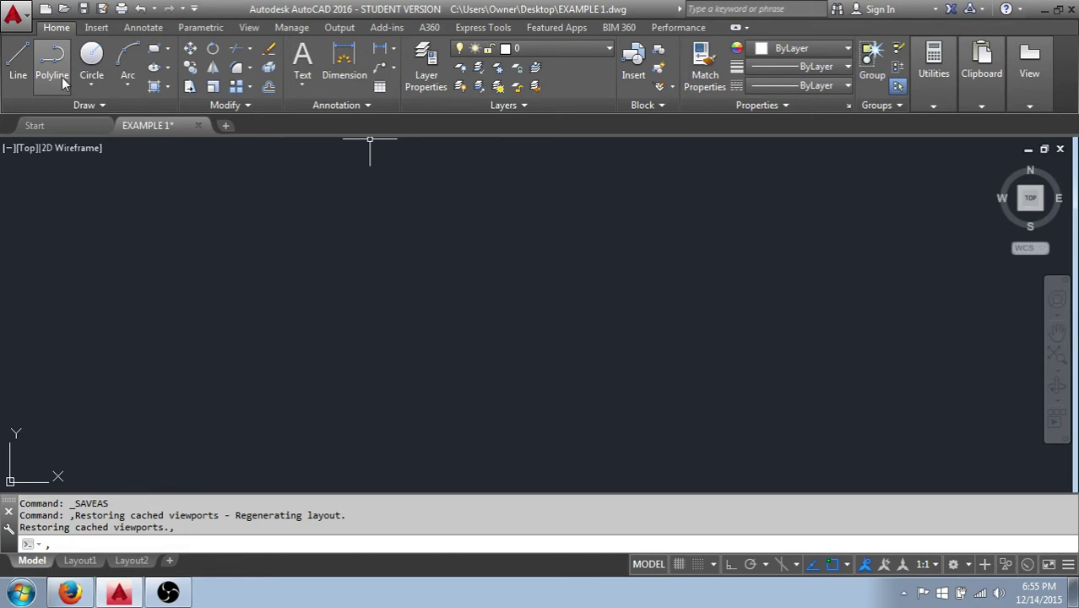
left_click(96, 29)
left_click(144, 28)
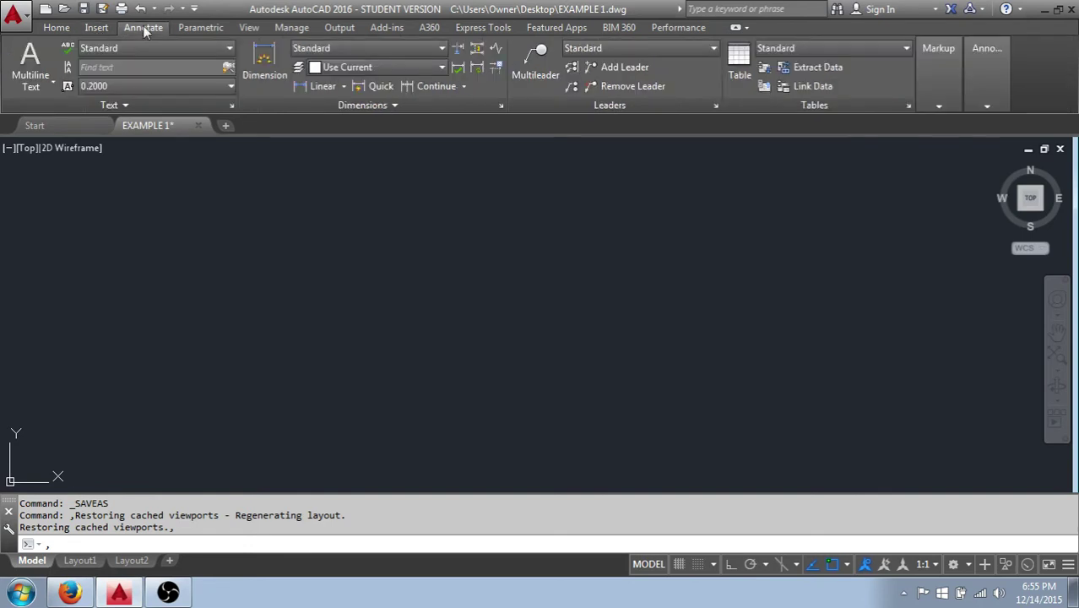
left_click(211, 28)
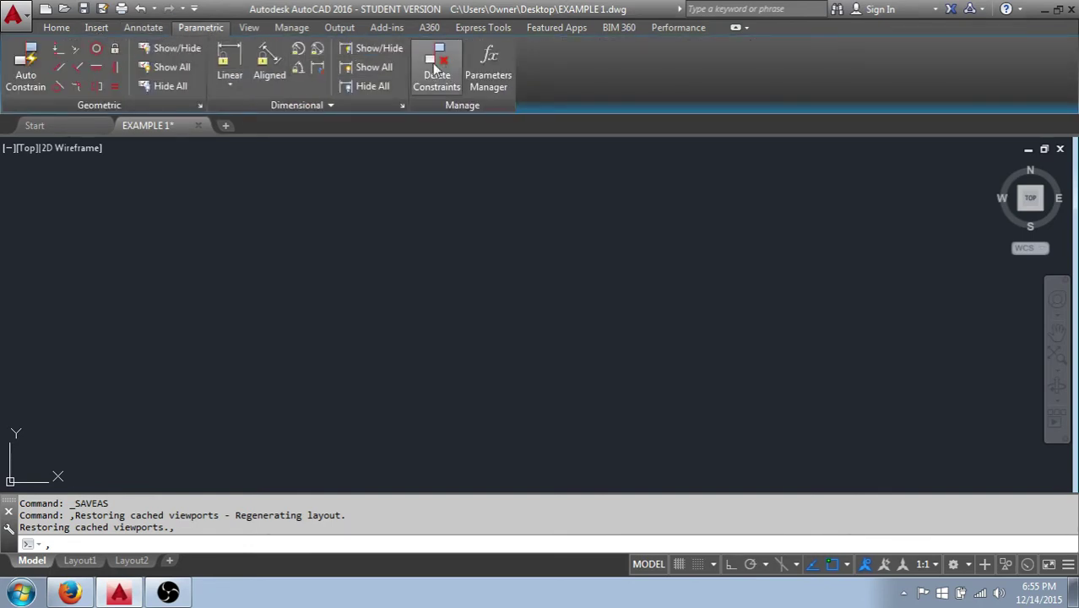
left_click(250, 29)
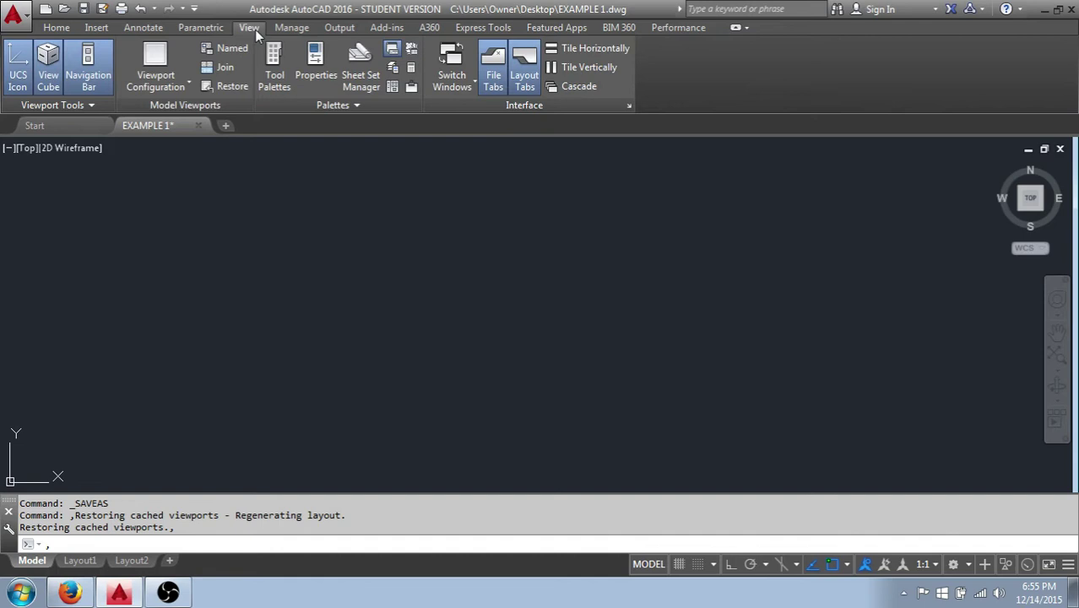
left_click(291, 28)
left_click(334, 28)
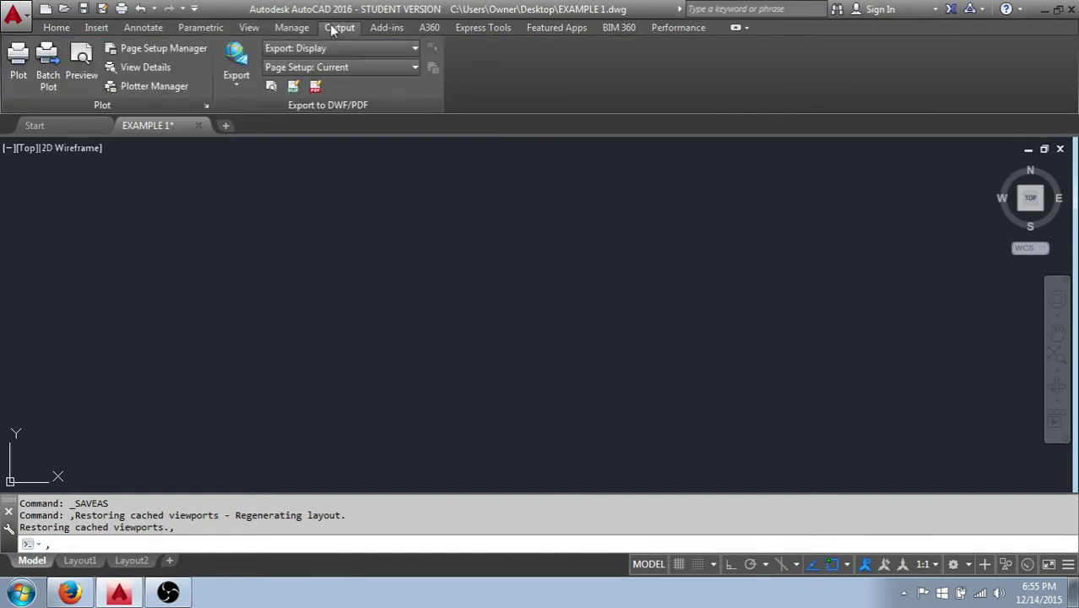
left_click(57, 29)
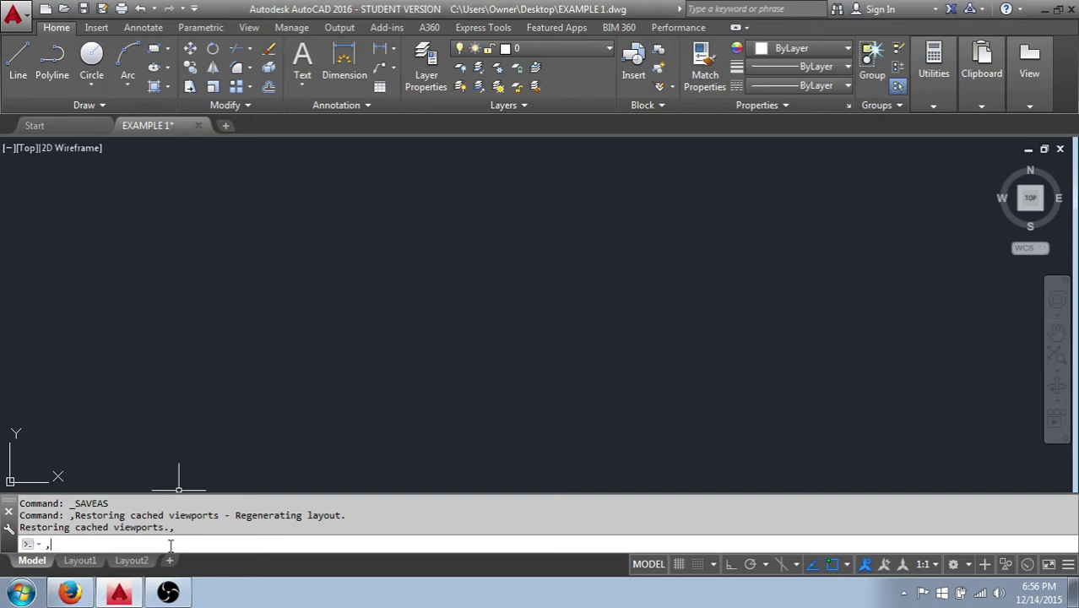
Step: Clear the stray comma from the command line, start a Line, then cancel it
key("BackSpace")
left_click(18, 57)
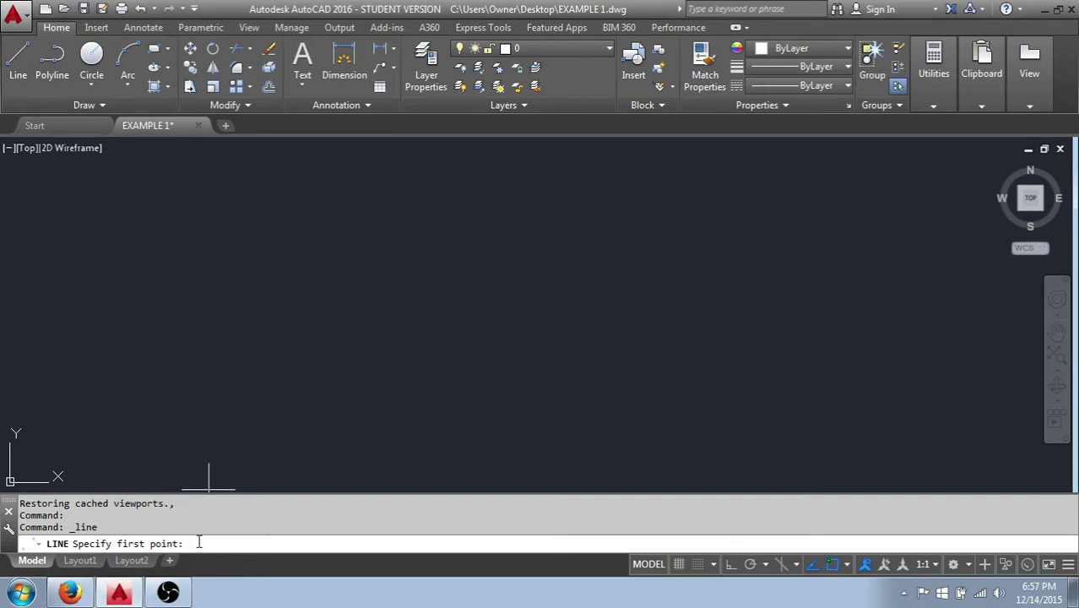
key("Escape")
Step: Alternate between Layout1 paper space and Model space three times, finishing in model space
left_click(85, 562)
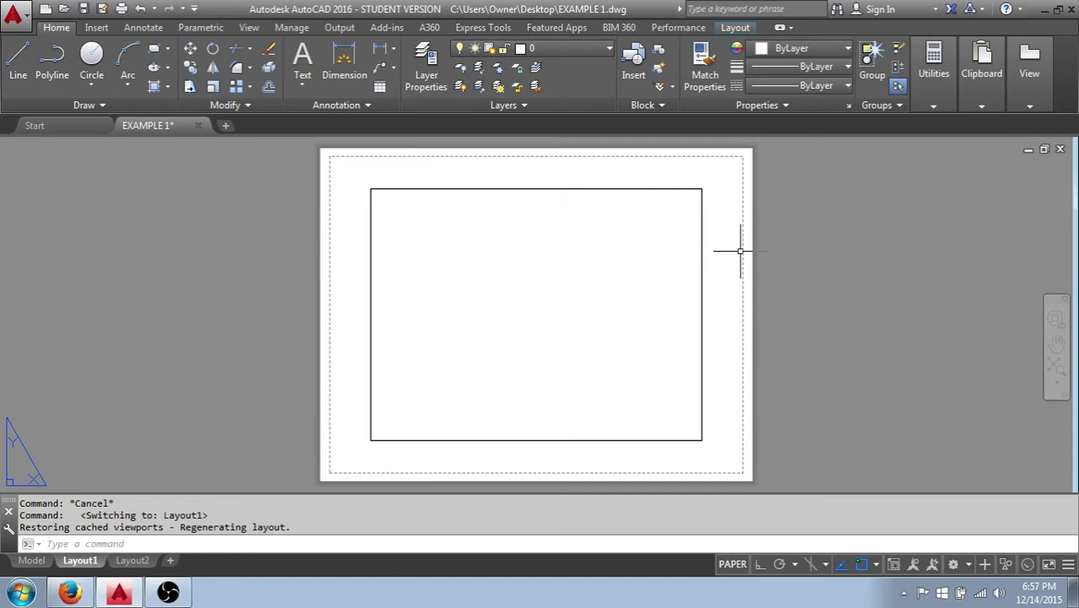
left_click(32, 562)
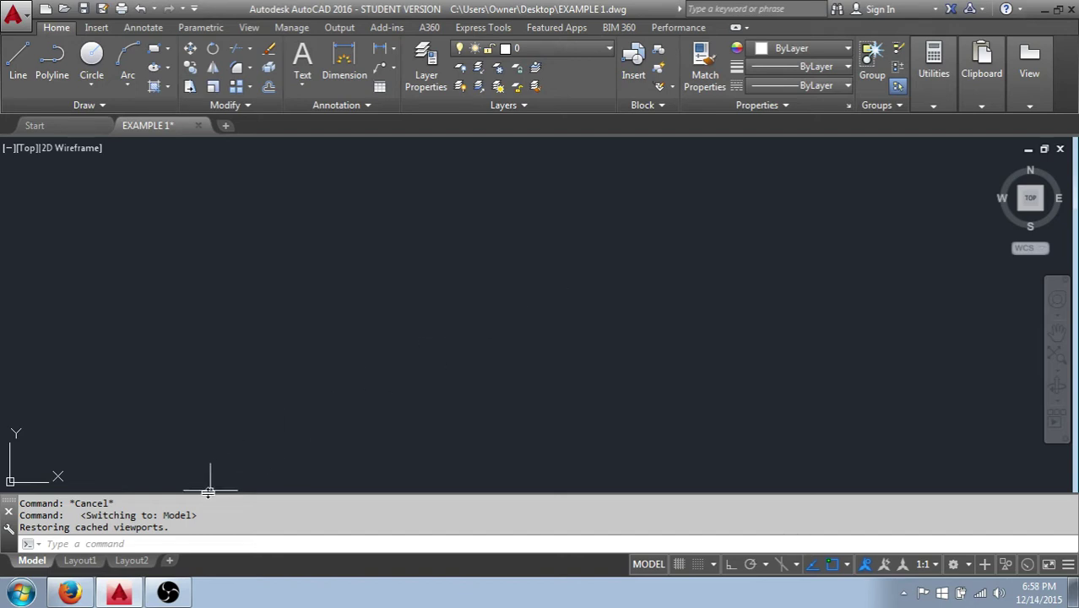
left_click(83, 563)
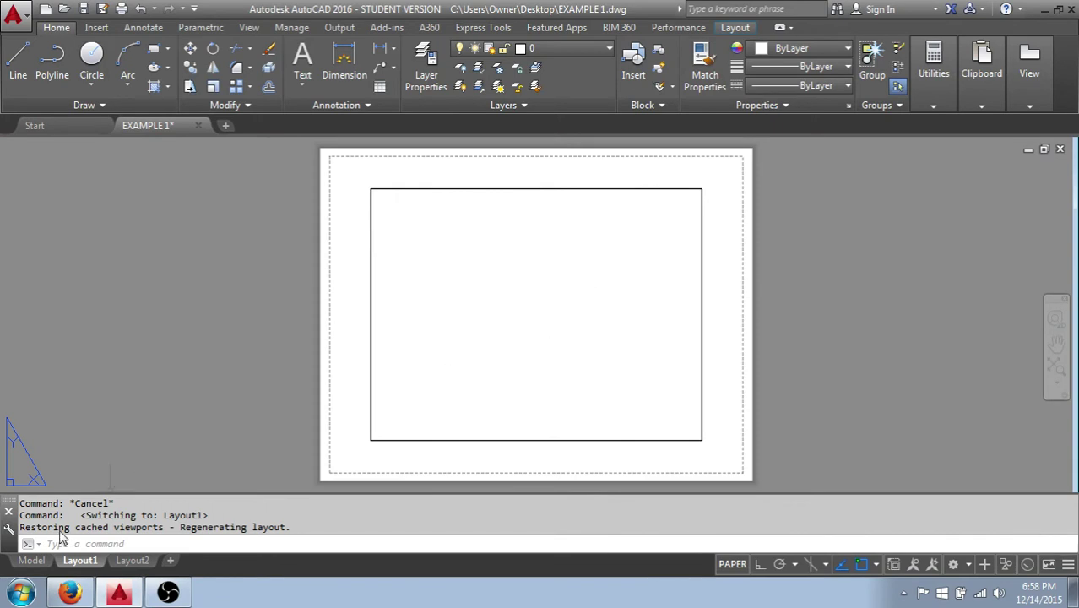
left_click(35, 562)
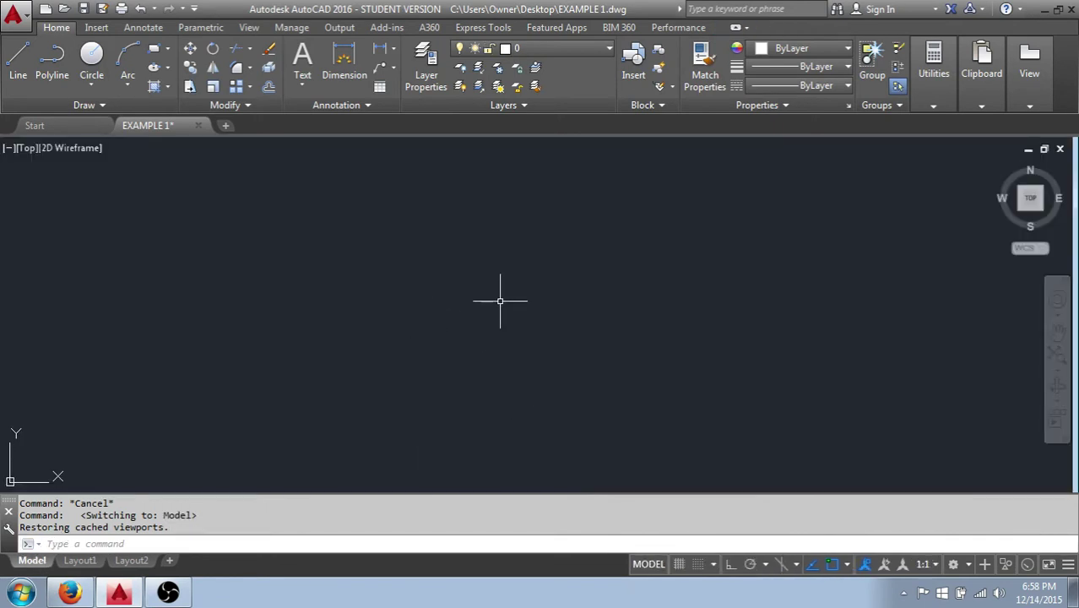
left_click(85, 560)
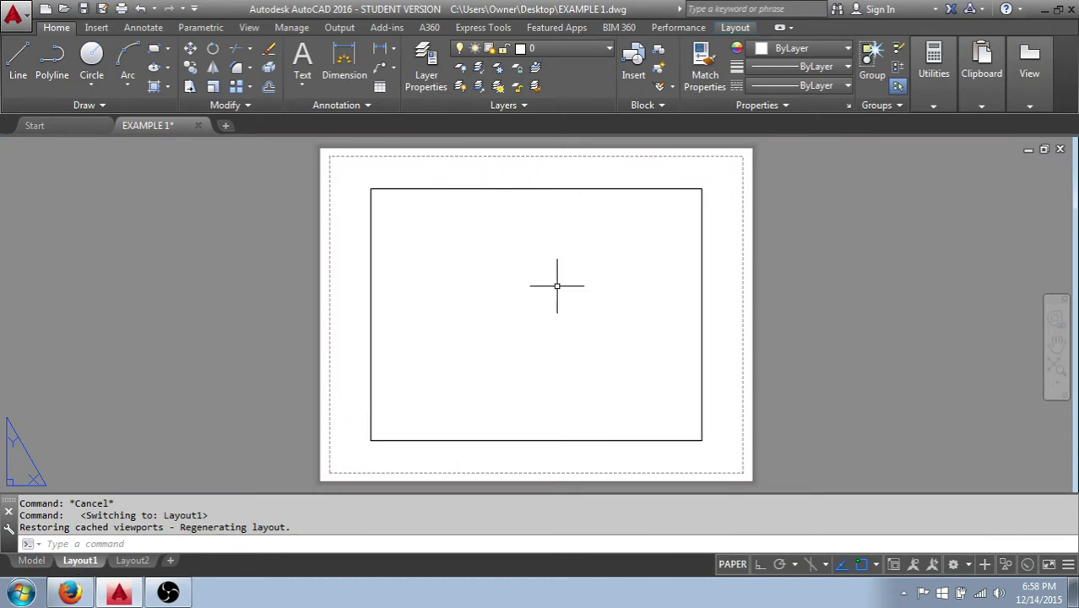
left_click(32, 561)
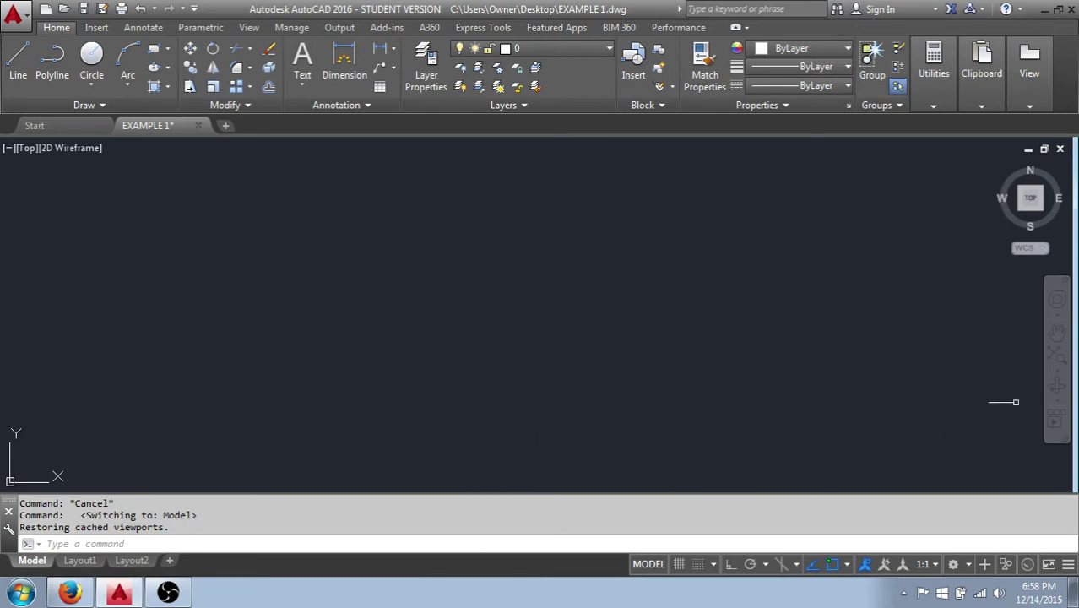
left_click(1058, 369)
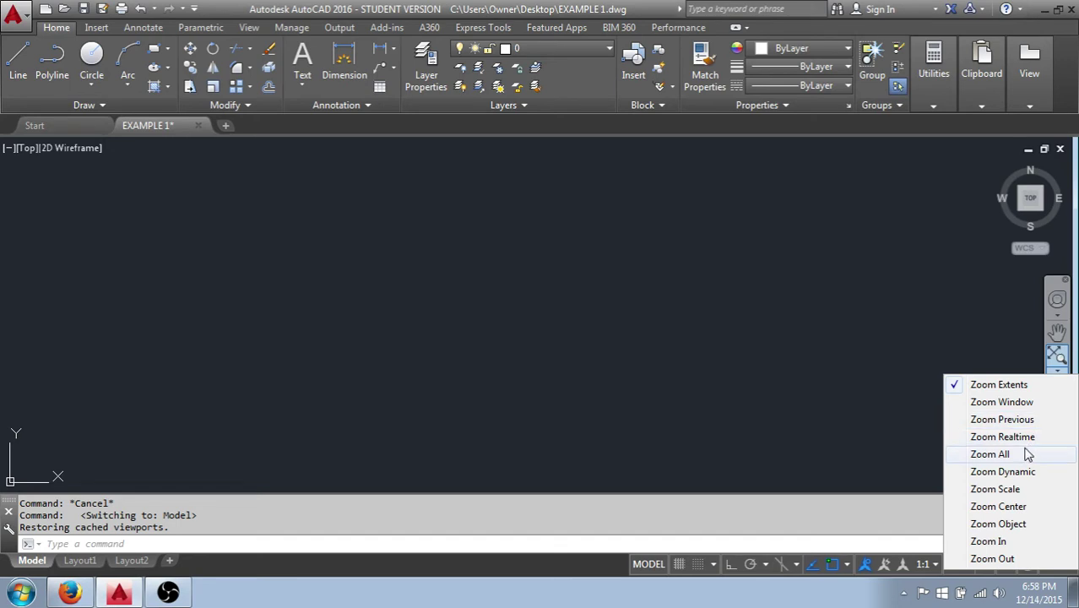
left_click(1000, 338)
left_click(993, 344)
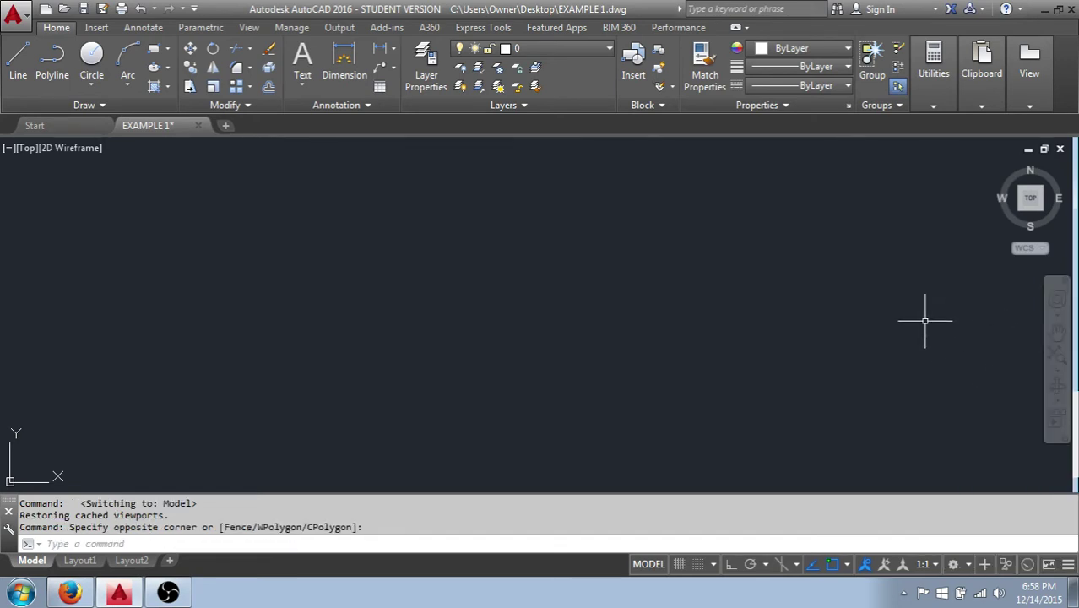
right_click(644, 273)
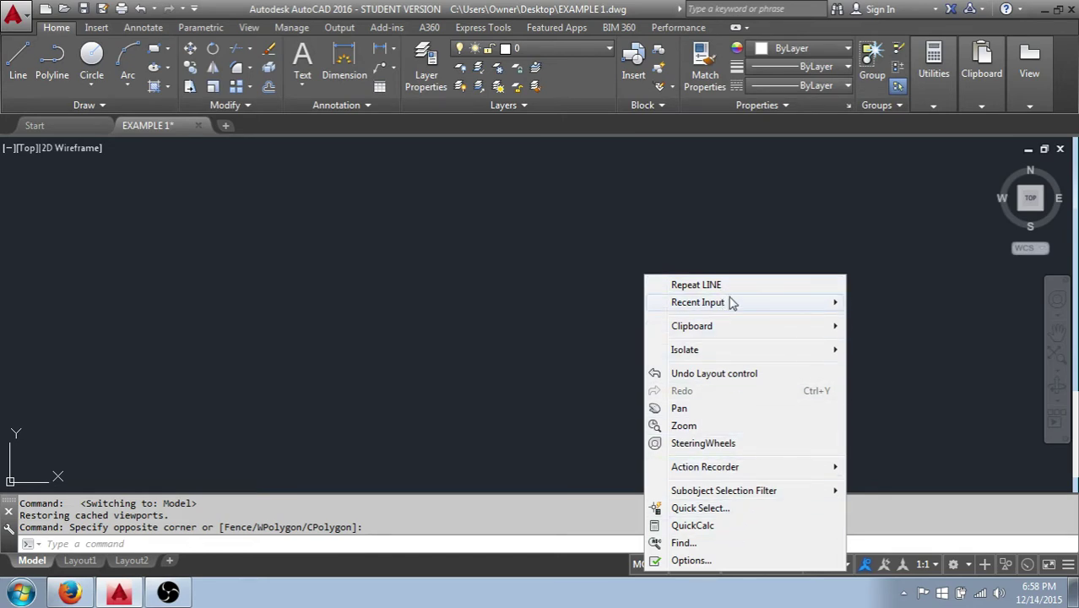
mouse_move(732, 310)
left_click(567, 306)
Step: Toggle OSNAP off and on, then leave both object snap tracking and OSNAP off
left_click(576, 286)
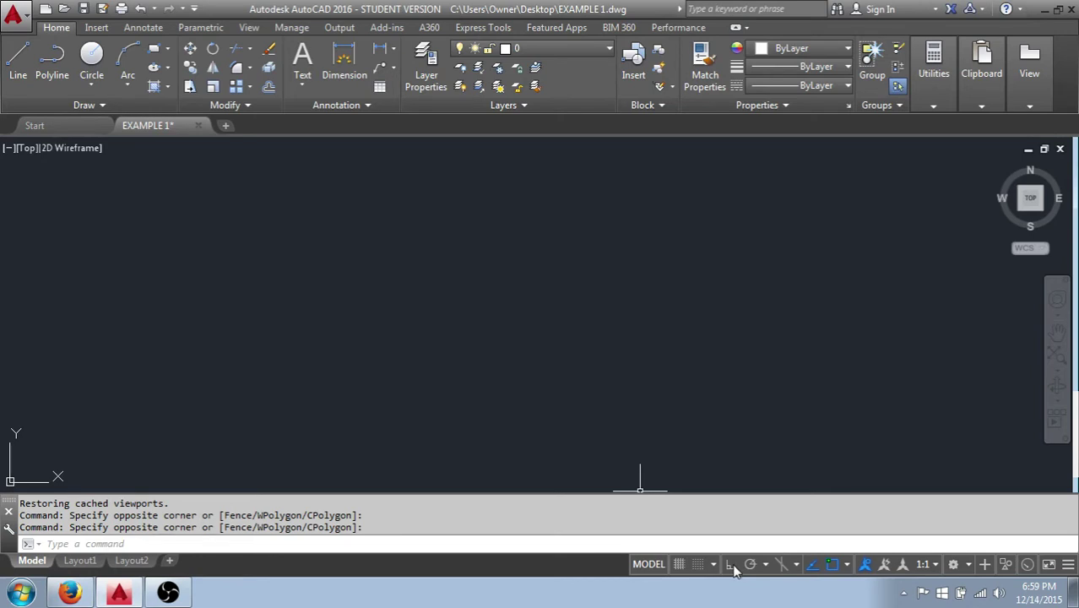
left_click(833, 566)
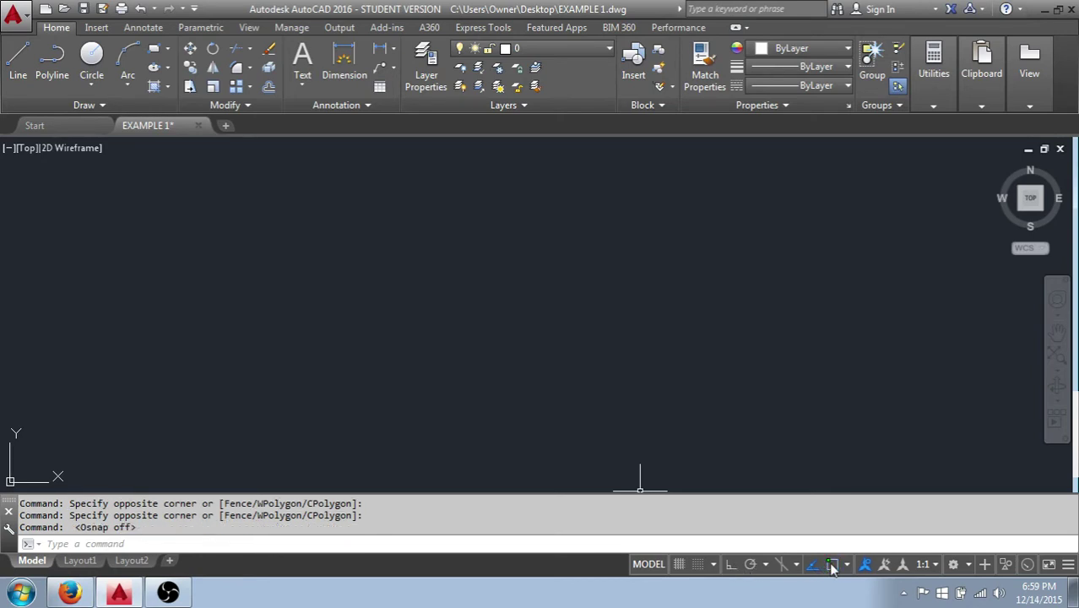
left_click(833, 566)
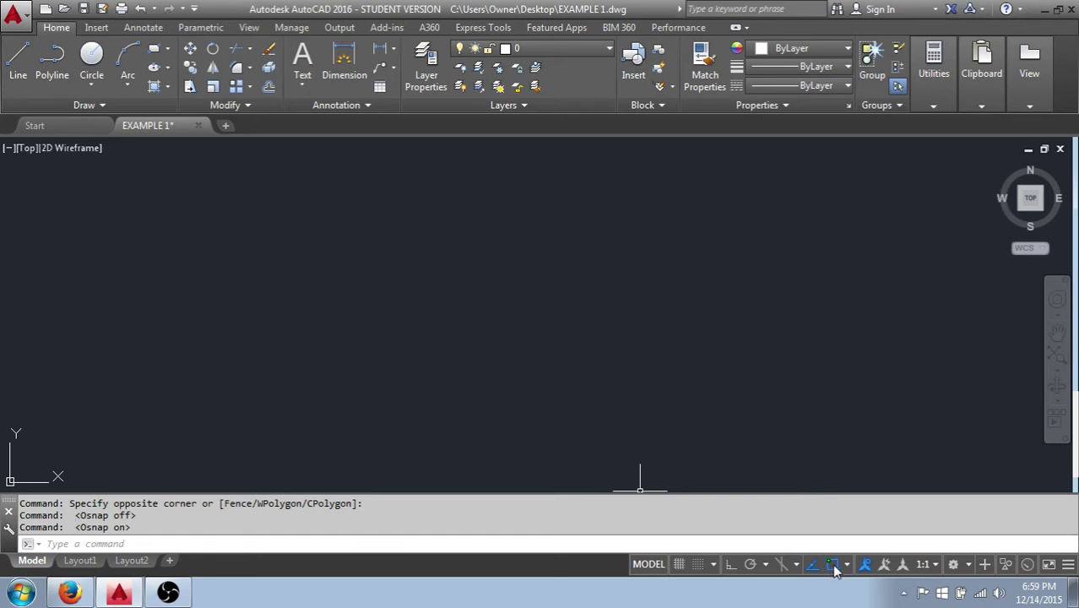
left_click(833, 566)
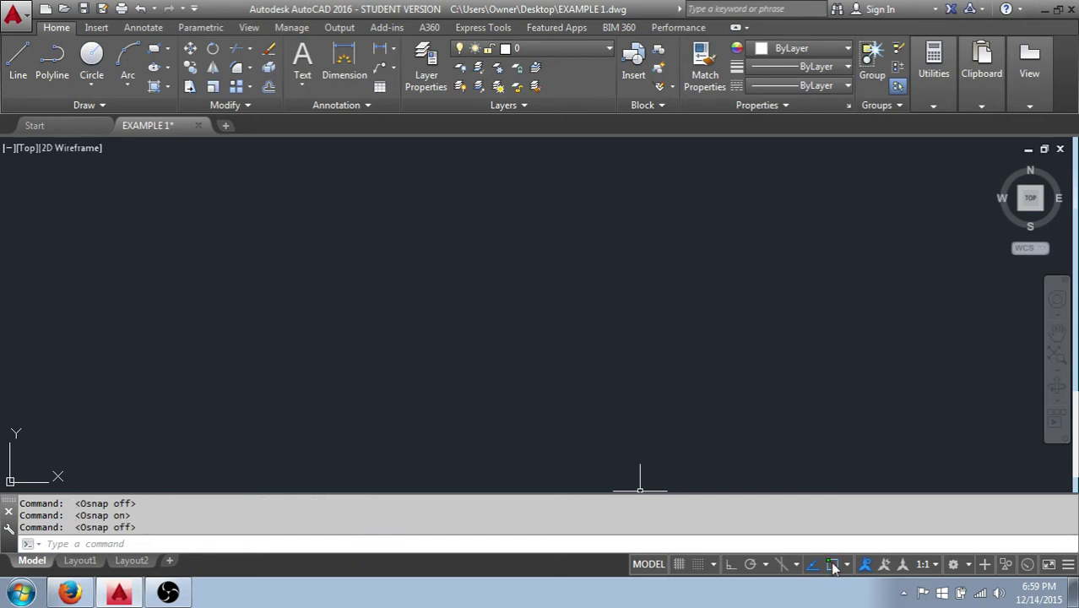
left_click(833, 566)
left_click(814, 565)
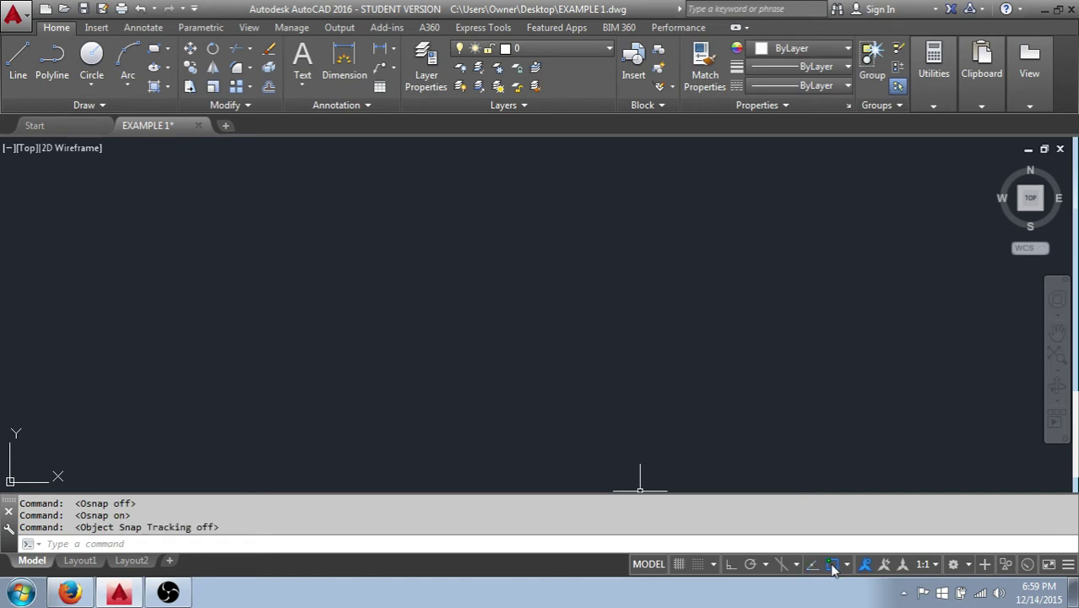
left_click(833, 566)
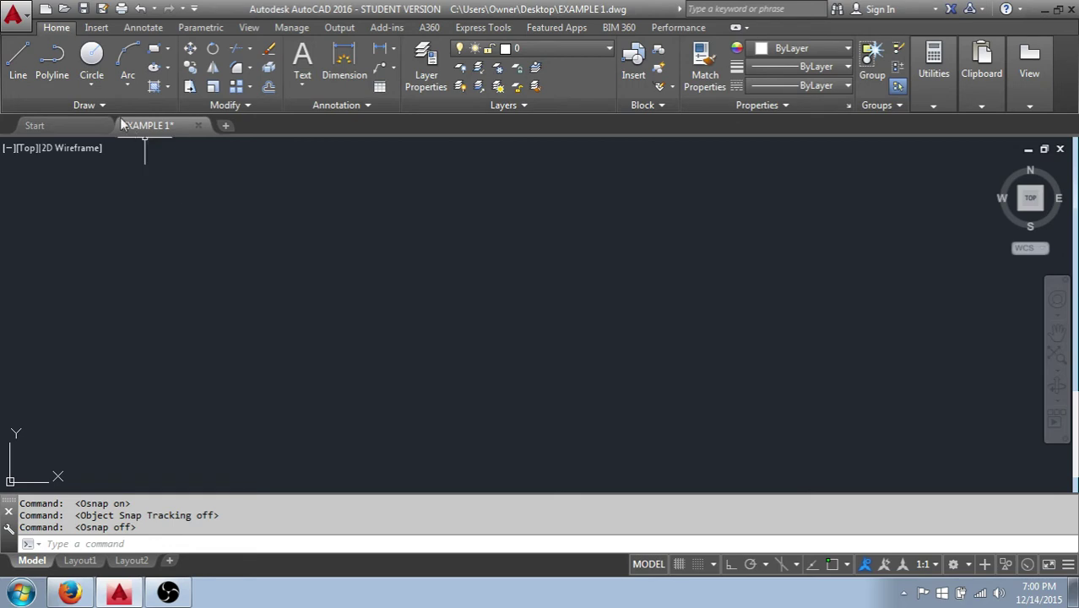
left_click(84, 86)
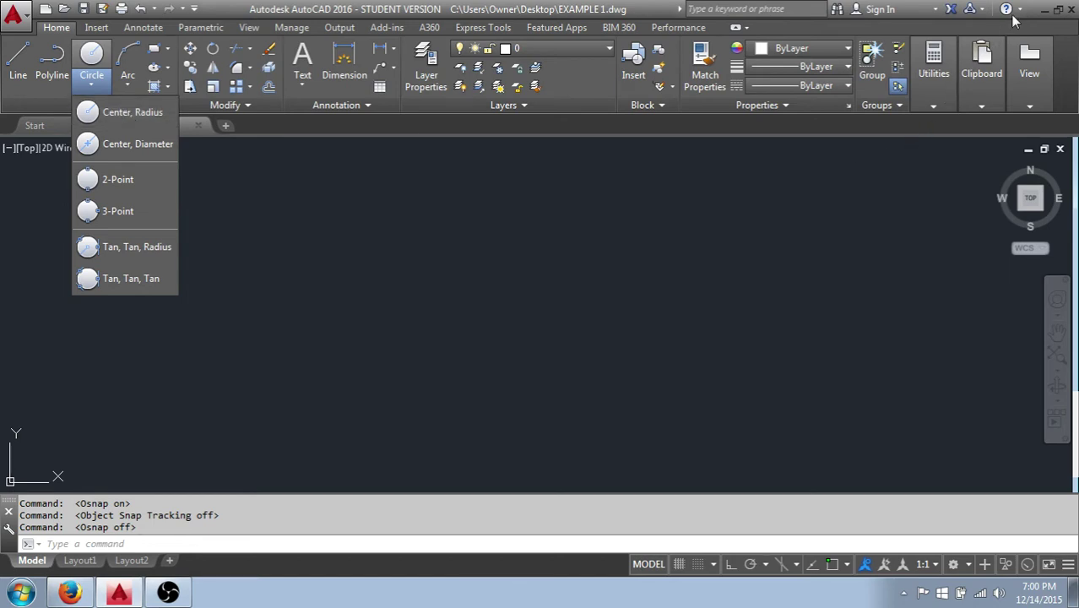
left_click(914, 193)
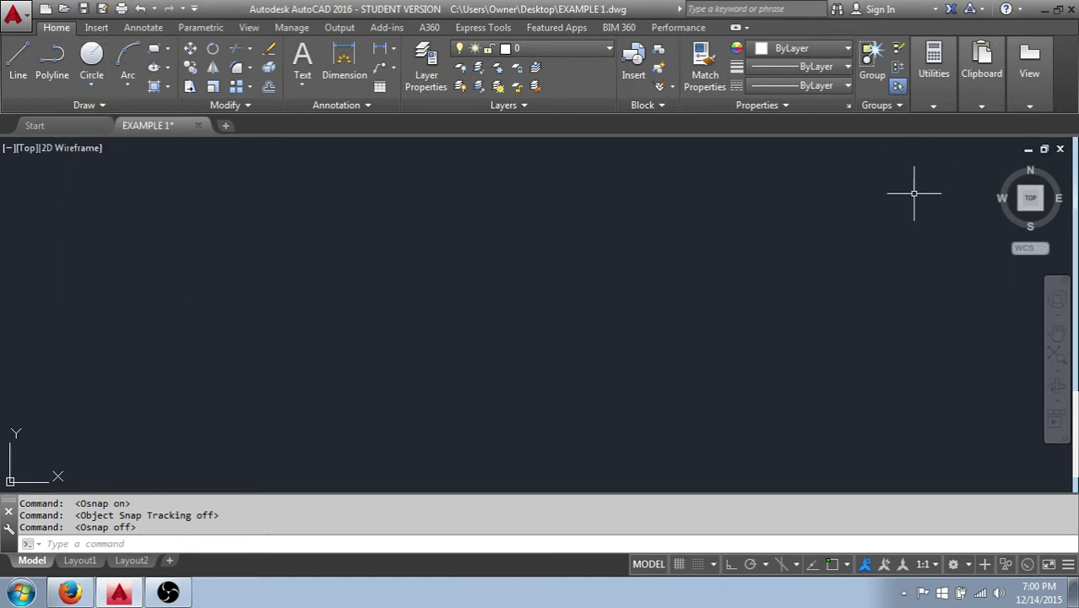
Step: Open AutoCAD Help with F1 at the Welcome to AutoCAD Help page
left_click(925, 184)
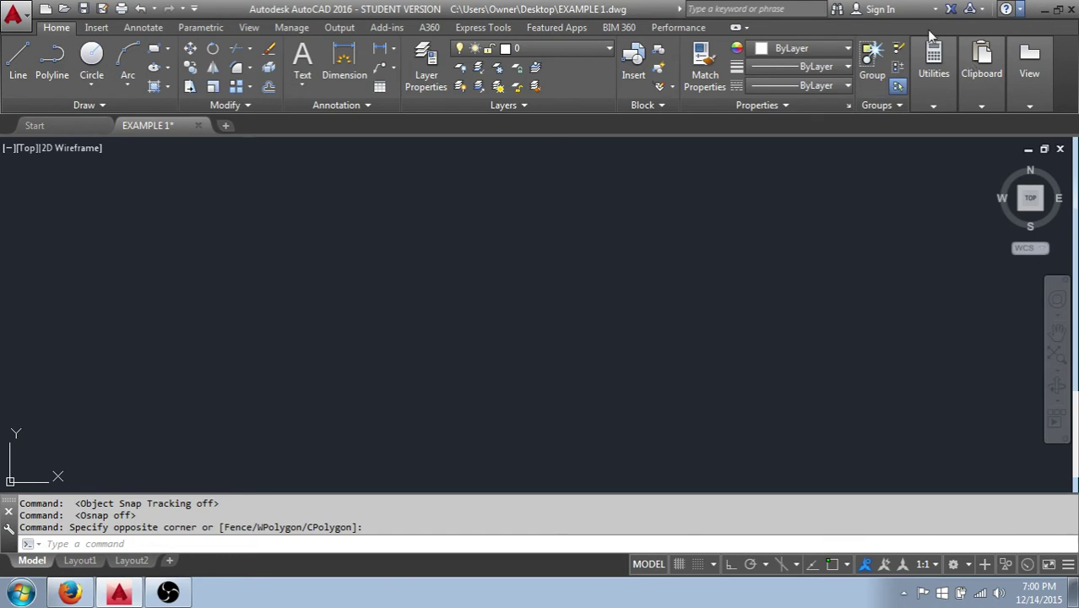
key("F1")
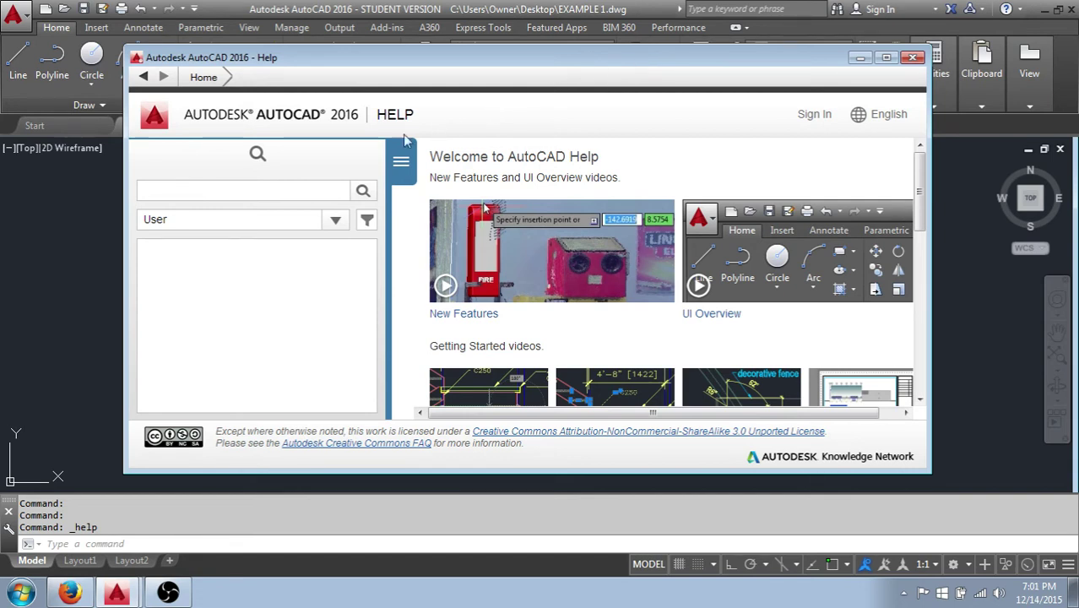
Step: Search Help for 'LiNE' to reach the About Lines article
left_click(258, 191)
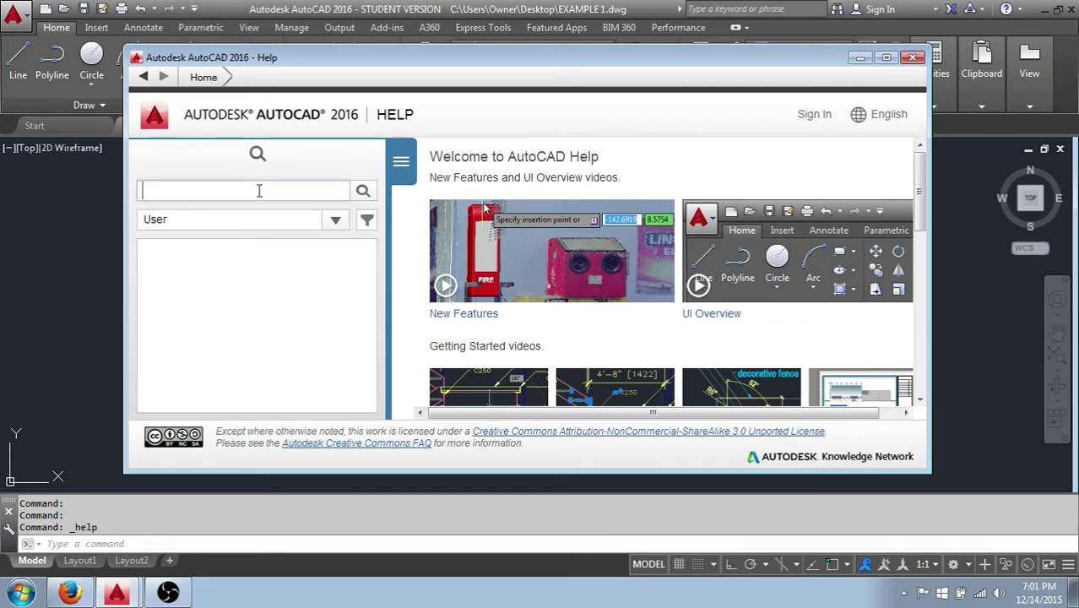
type("LiNE")
left_click(362, 194)
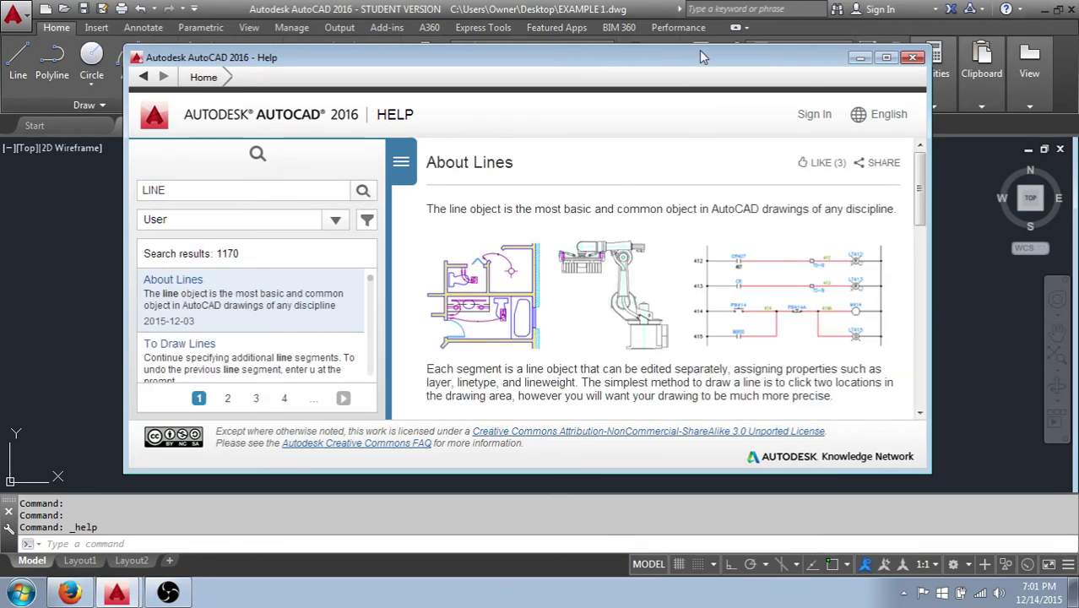
Step: Move and enlarge the Help window, scroll through the article, then close Help
left_click_drag(701, 54, 707, 35)
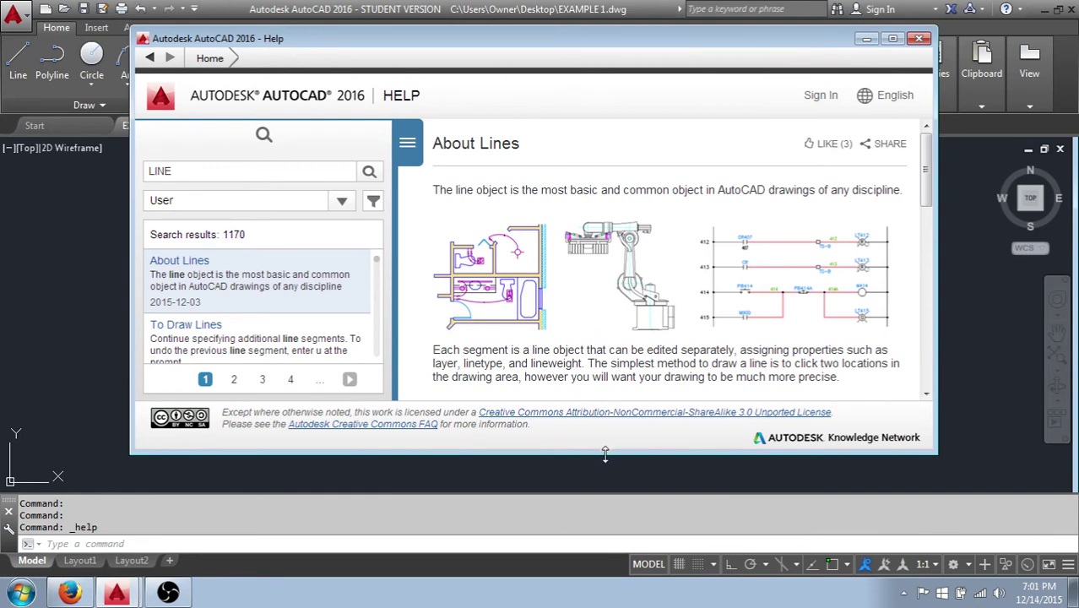
left_click_drag(606, 454, 627, 522)
scroll(672, 349, "down", 4)
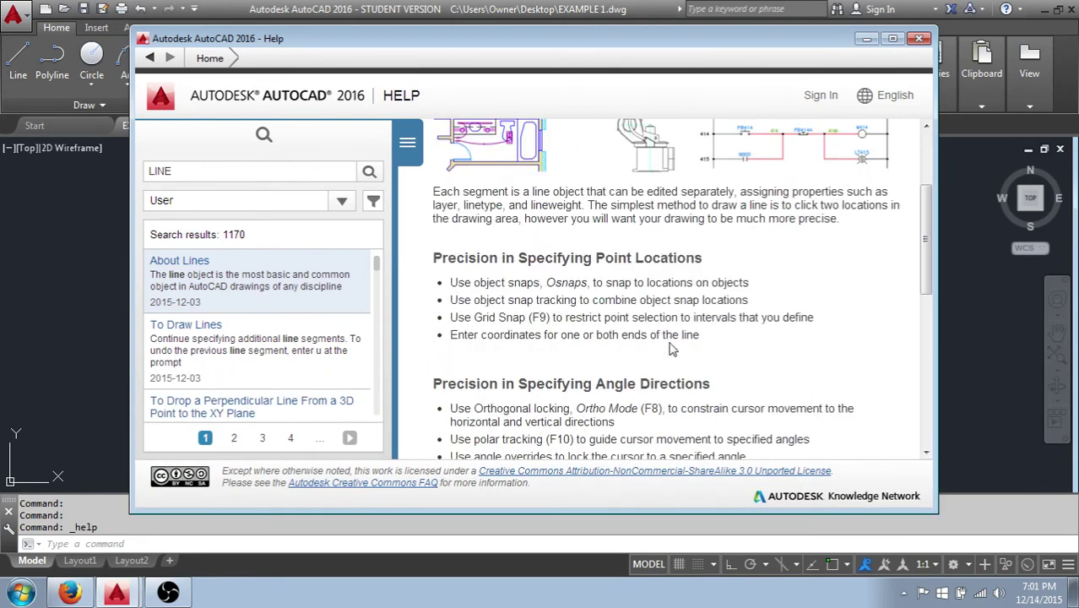
scroll(671, 348, "up", 4)
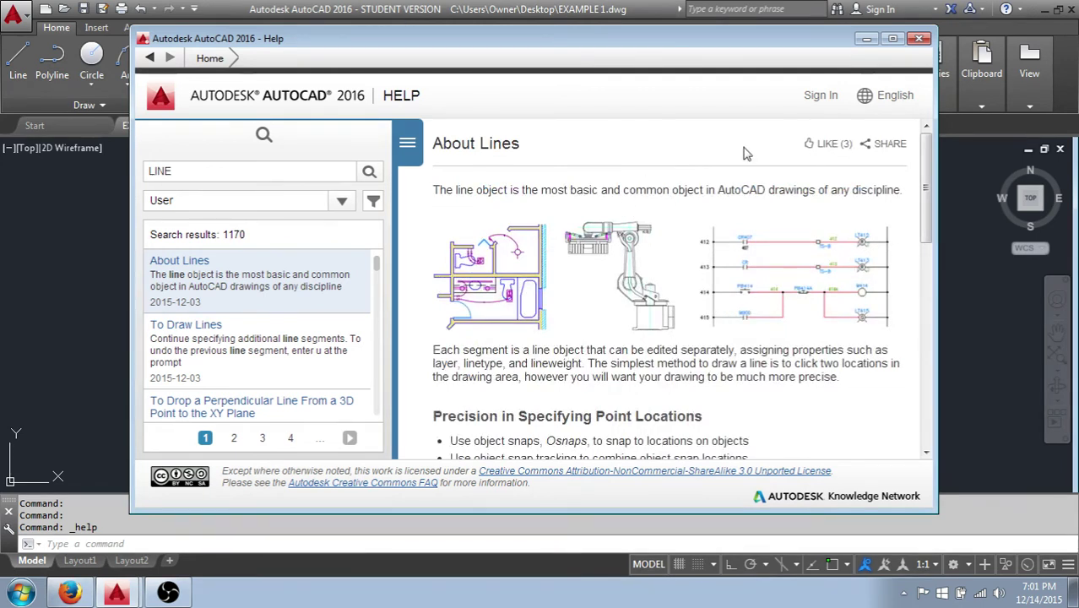
left_click(919, 38)
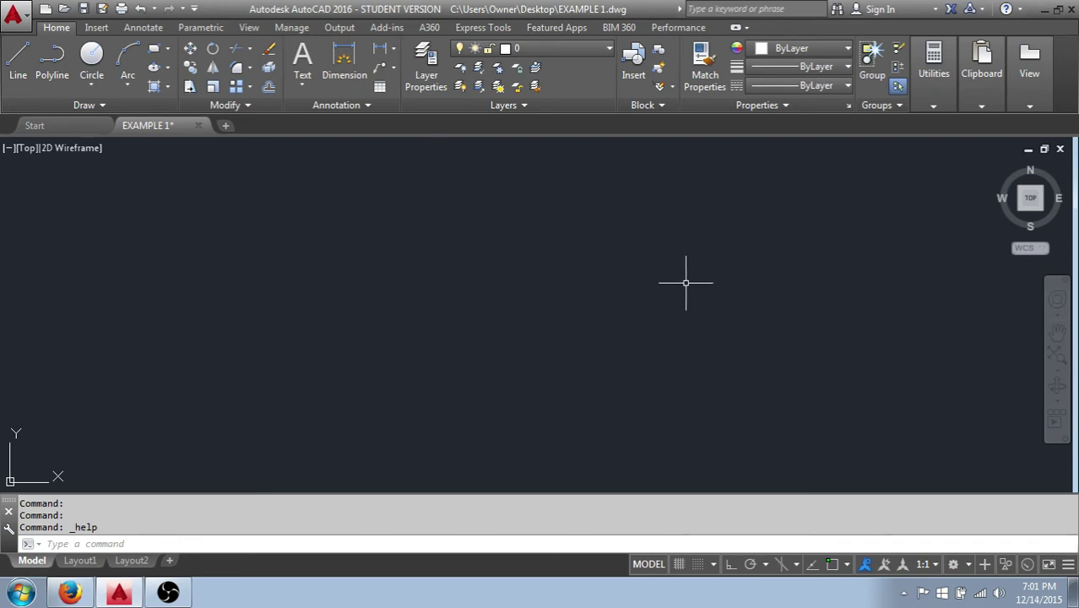
left_click(1039, 57)
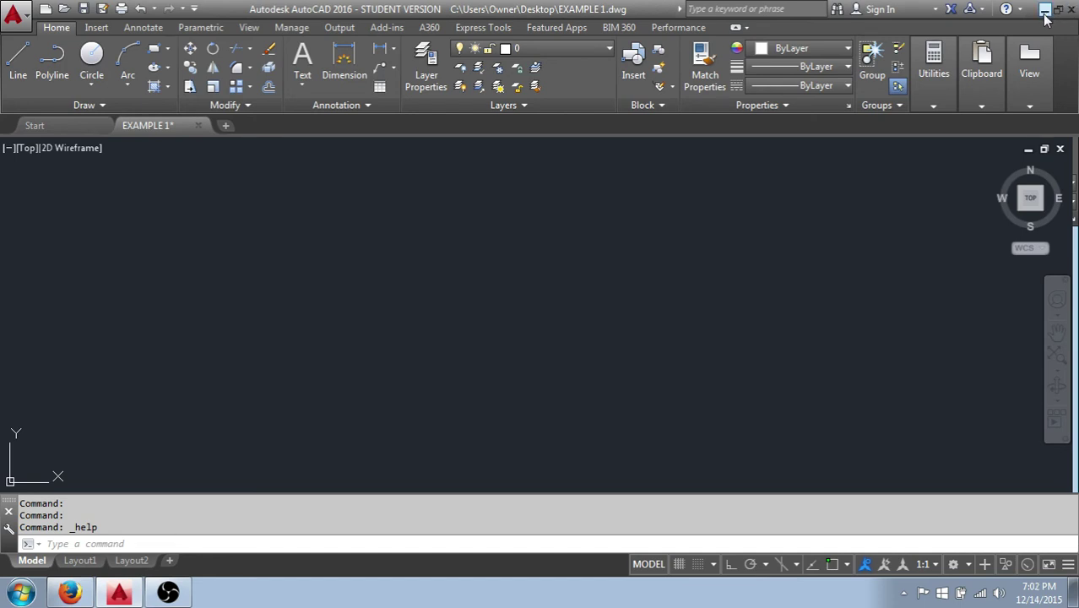
left_click(1044, 12)
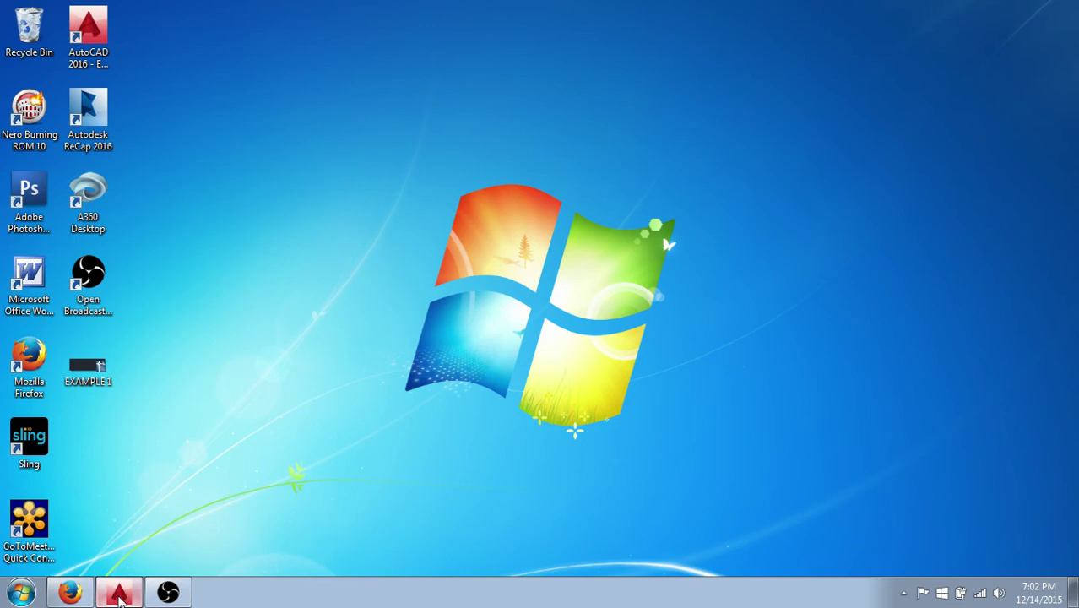
left_click(119, 595)
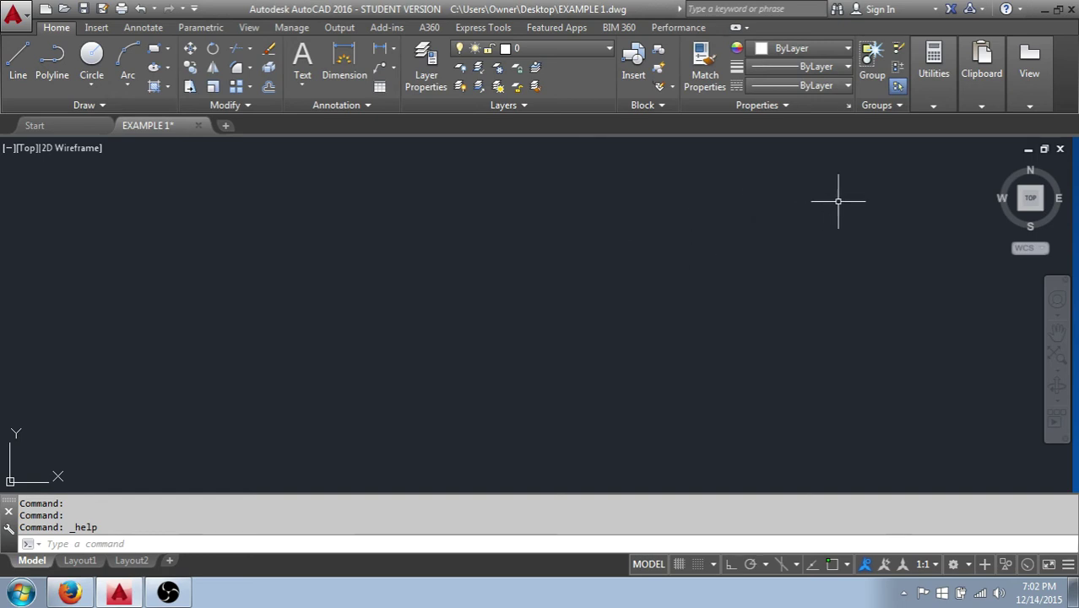
left_click(1046, 59)
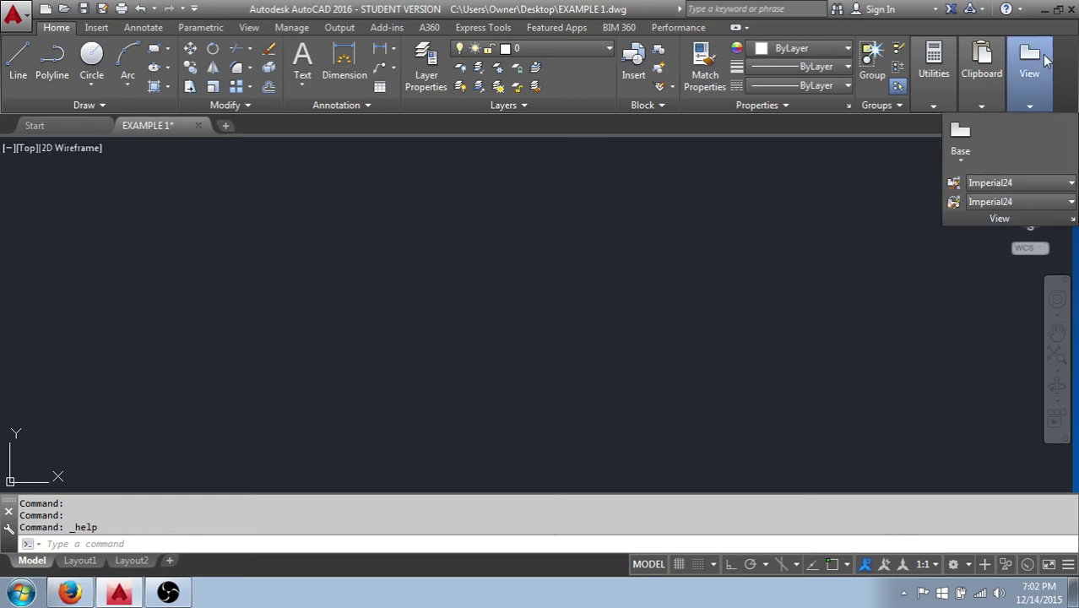
left_click(1059, 10)
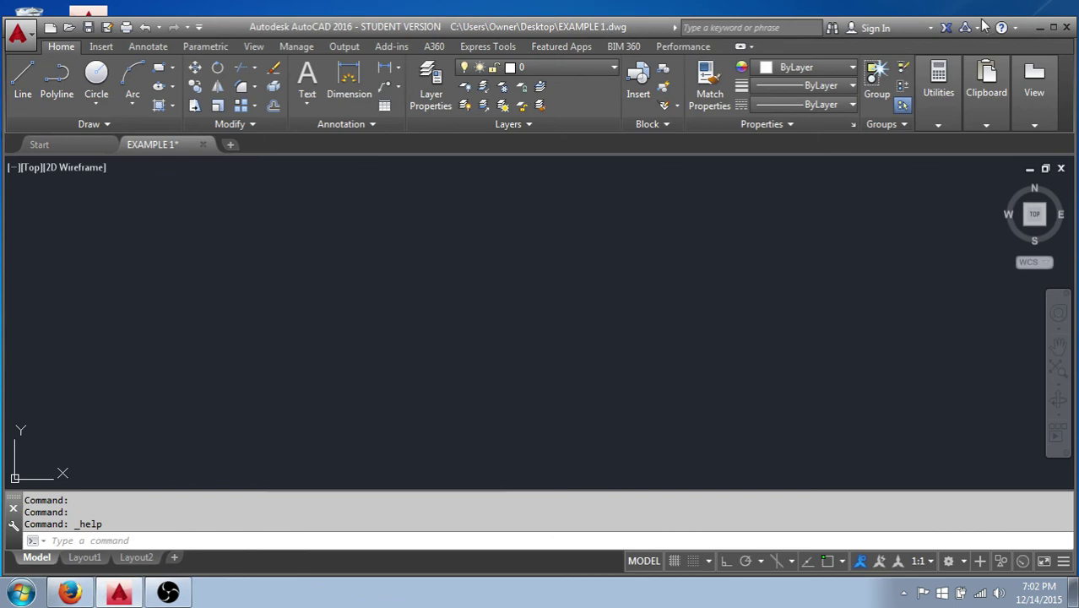
left_click_drag(981, 15, 904, 89)
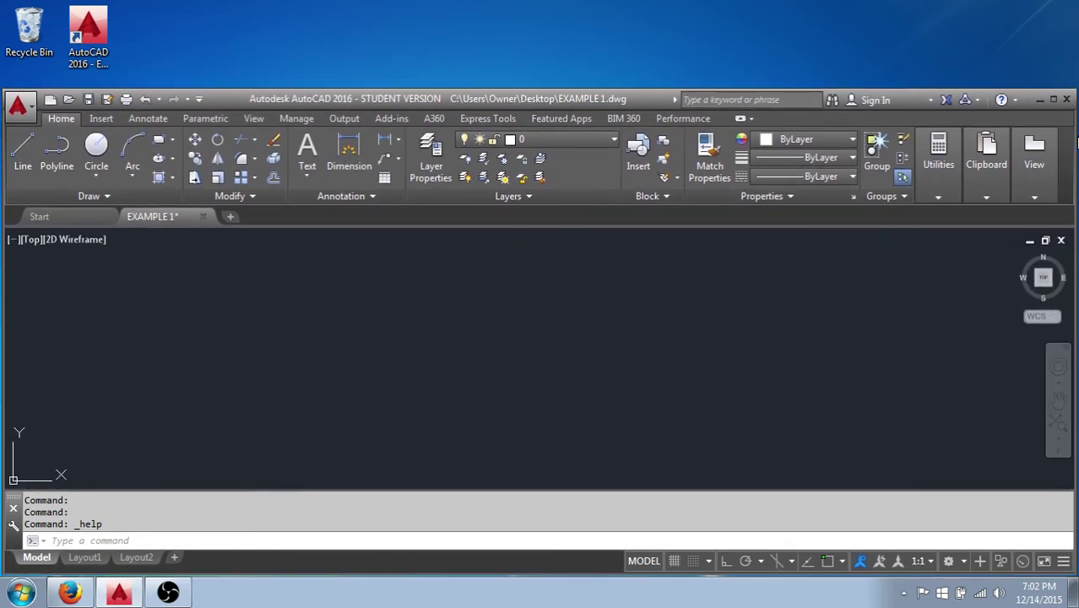
left_click_drag(1071, 137, 815, 200)
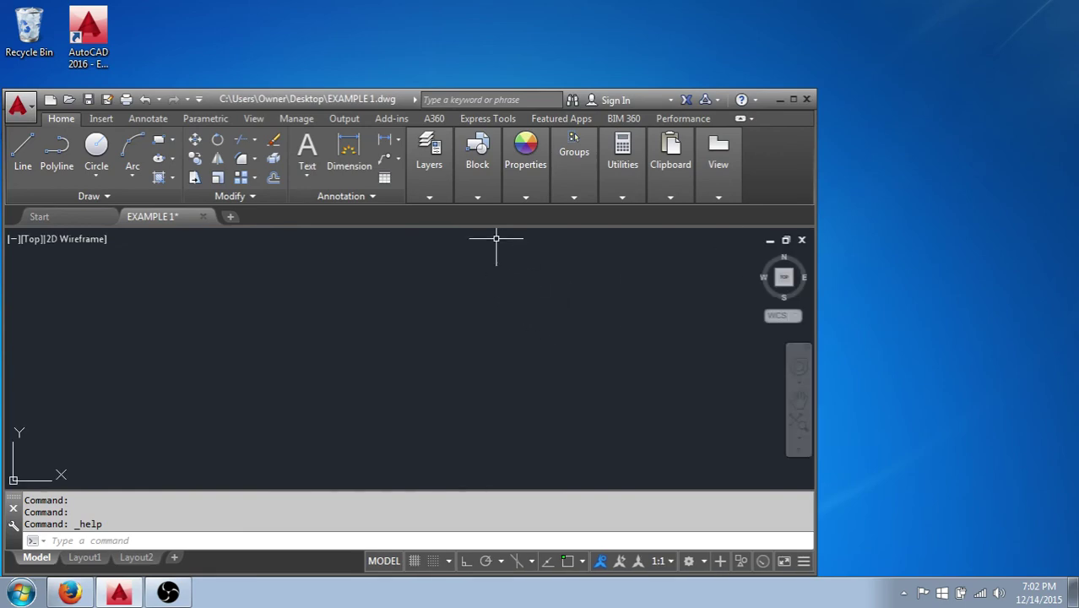
left_click(429, 152)
left_click_drag(392, 93, 531, 55)
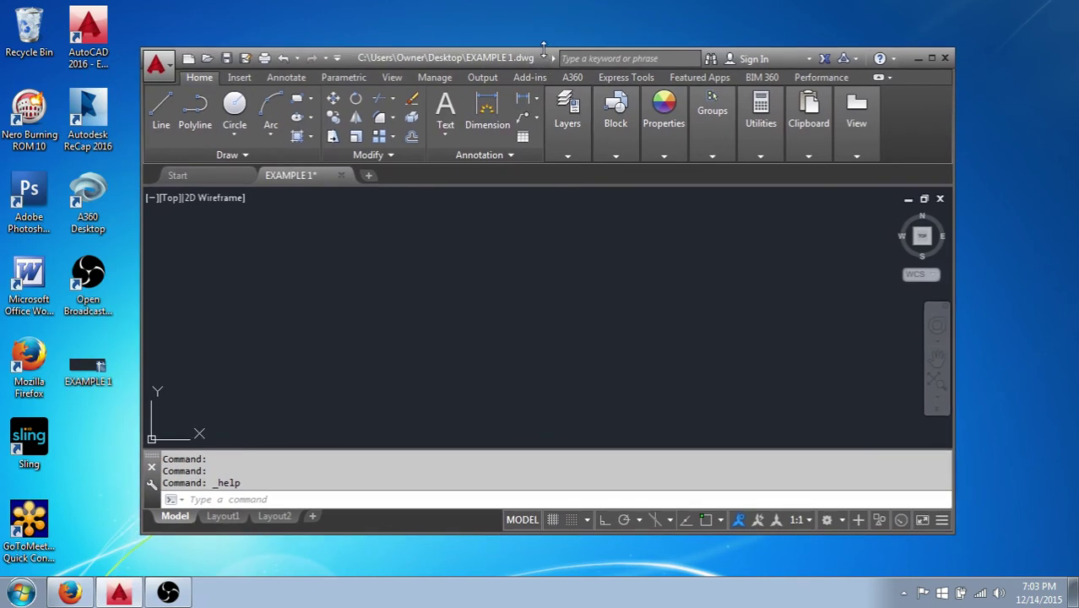
left_click_drag(545, 59, 538, 56)
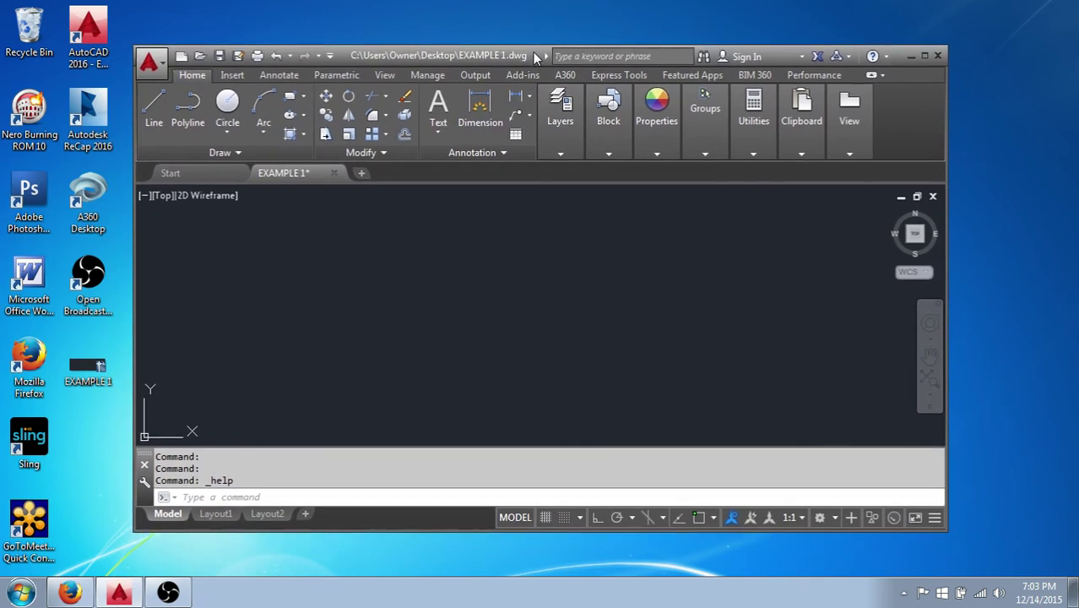
left_click(926, 56)
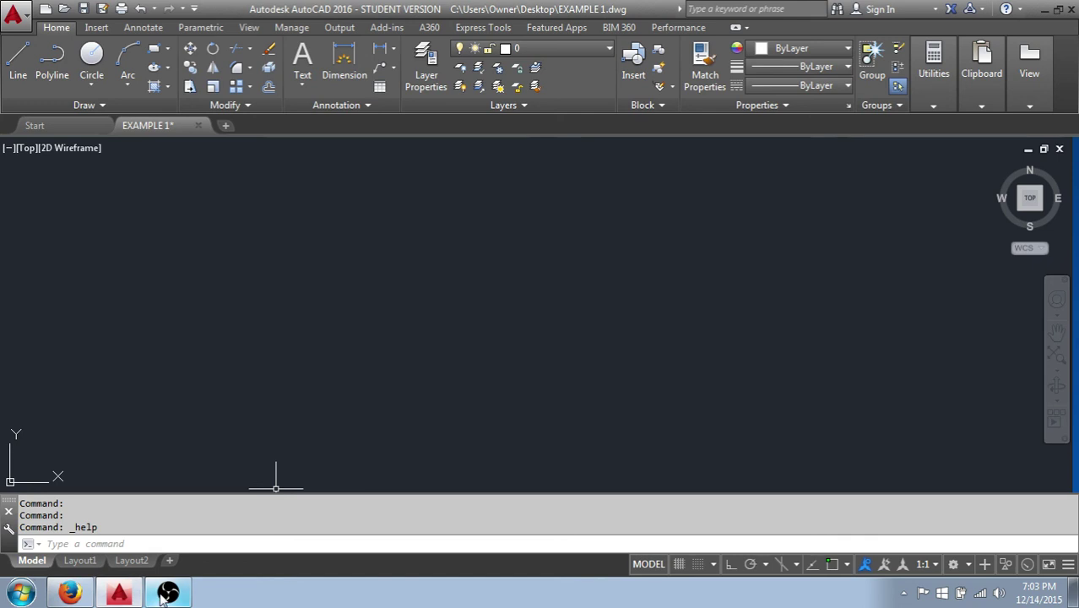
left_click(22, 593)
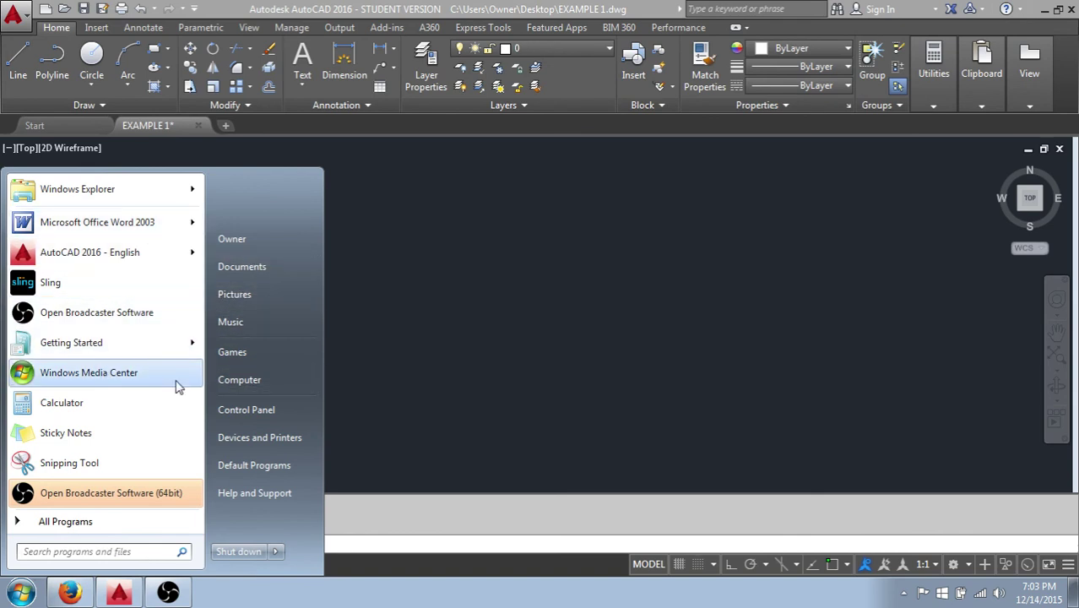
left_click(447, 339)
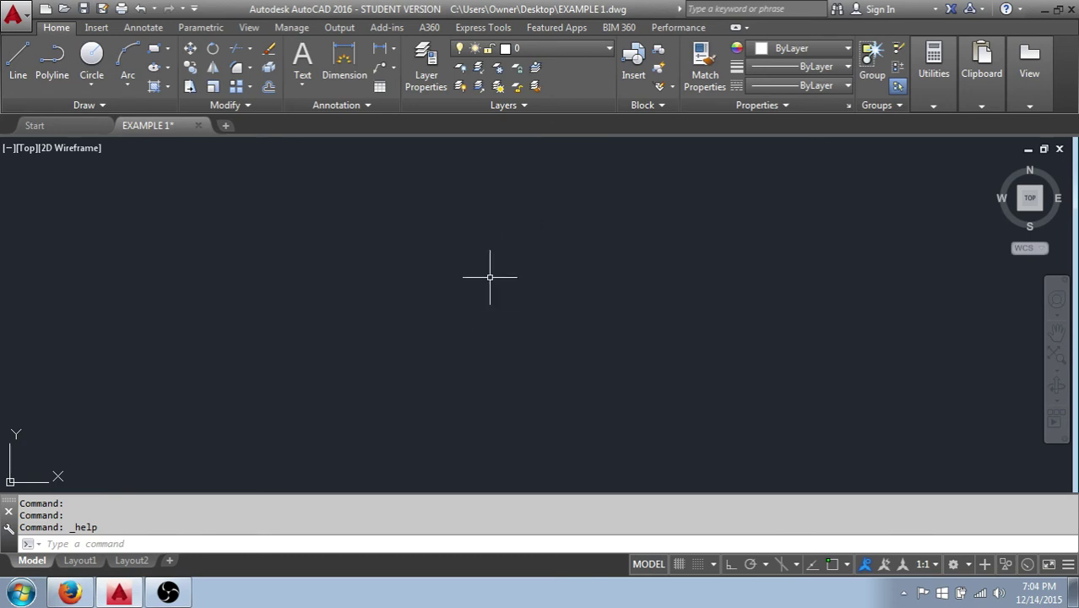
Step: Draw a circle centred near the drawing's middle, picking its radius on screen
left_click(93, 61)
left_click(486, 285)
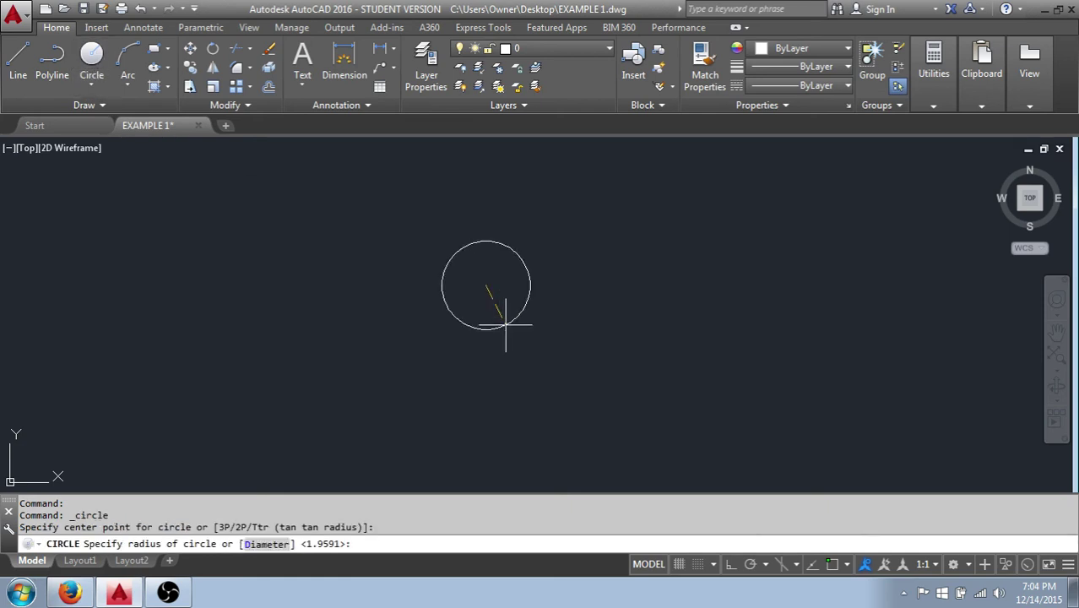
left_click(518, 355)
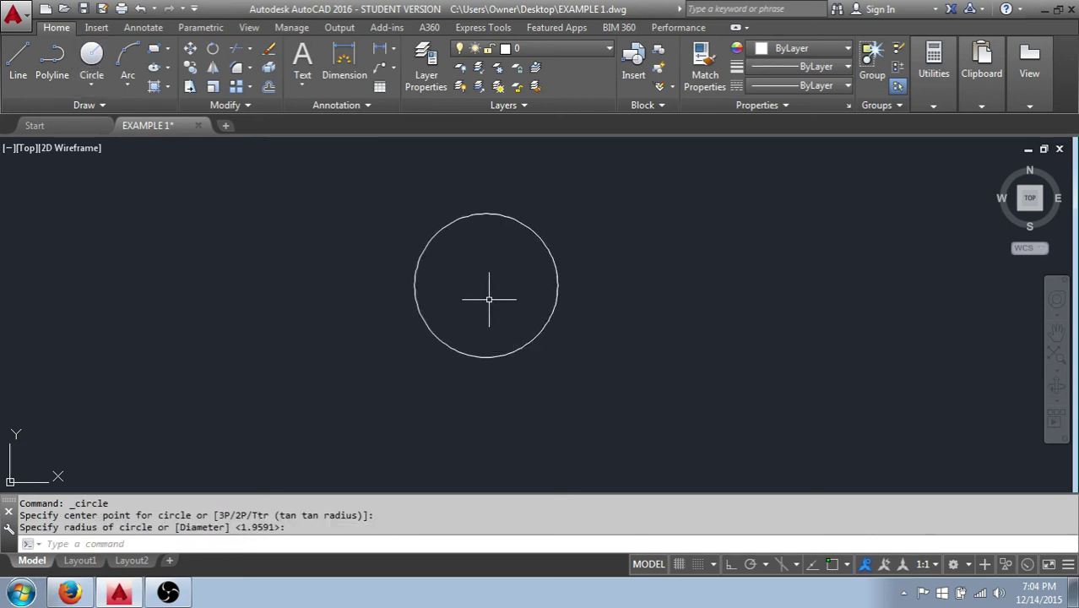
Step: Wheel-zoom in on the circle and pan the view to shift it slightly
scroll(492, 301, "up", 1)
scroll(491, 311, "up", 2)
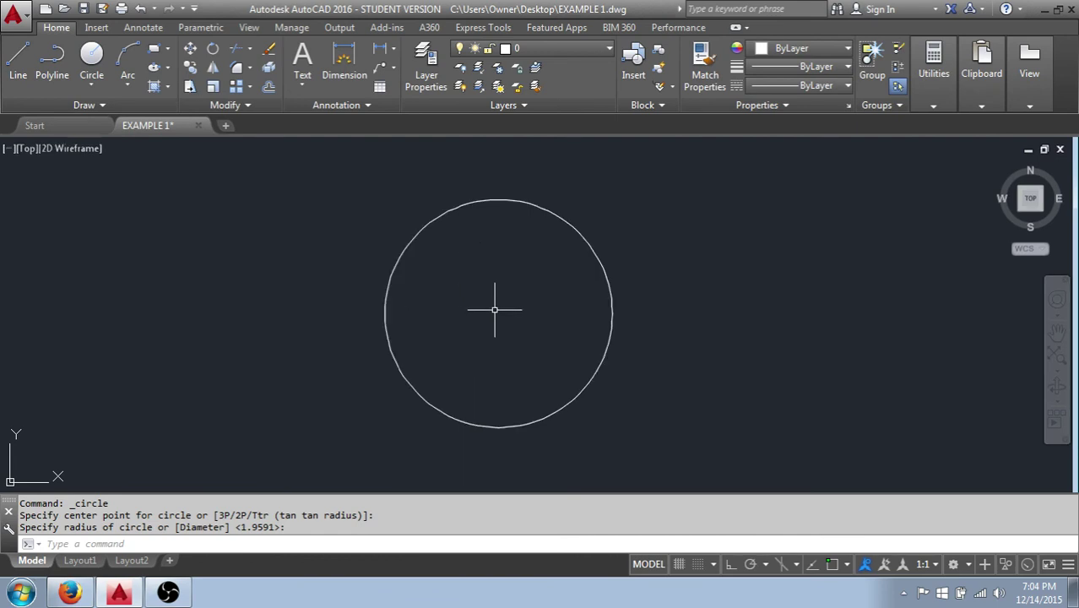
left_click(1060, 334)
left_click_drag(747, 328, 714, 321)
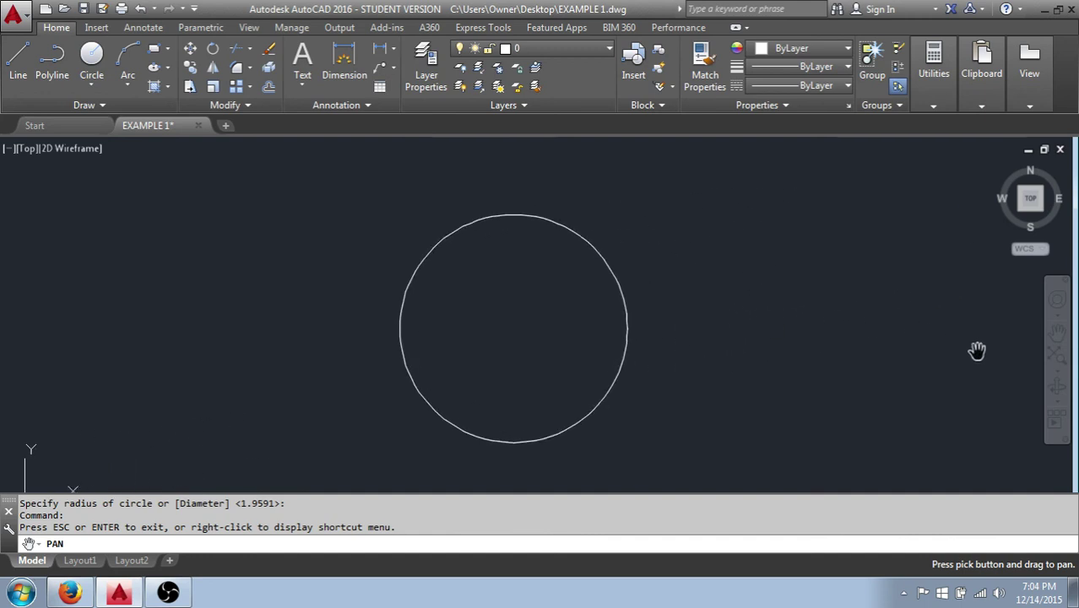
Step: Zoom All to show the whole drawing, then zoom and pan until the circle fills the centre
left_click(1063, 373)
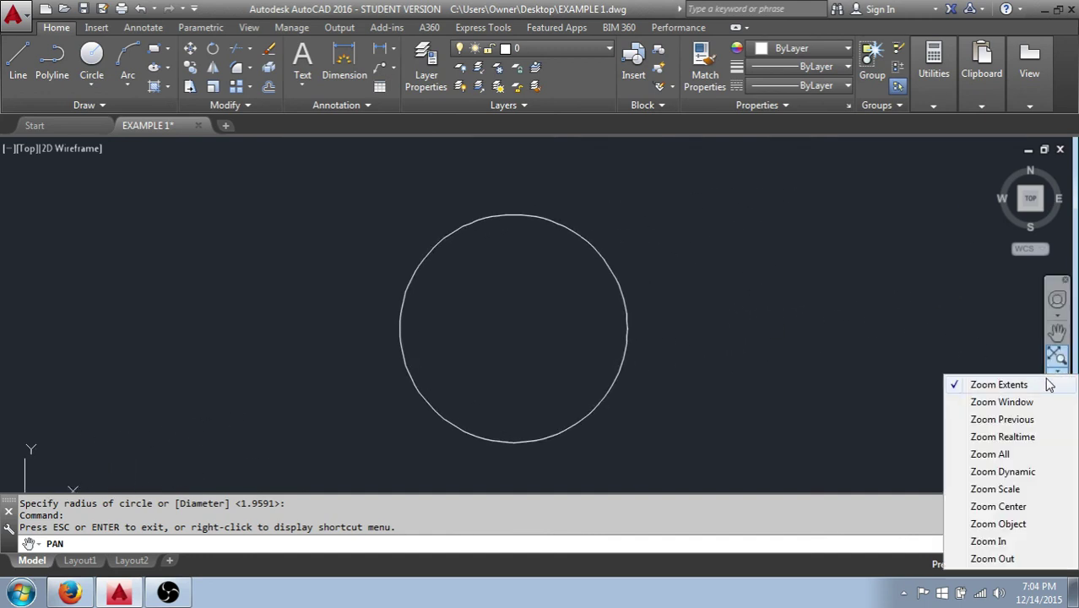
left_click(999, 456)
middle_click_drag(816, 253, 711, 373)
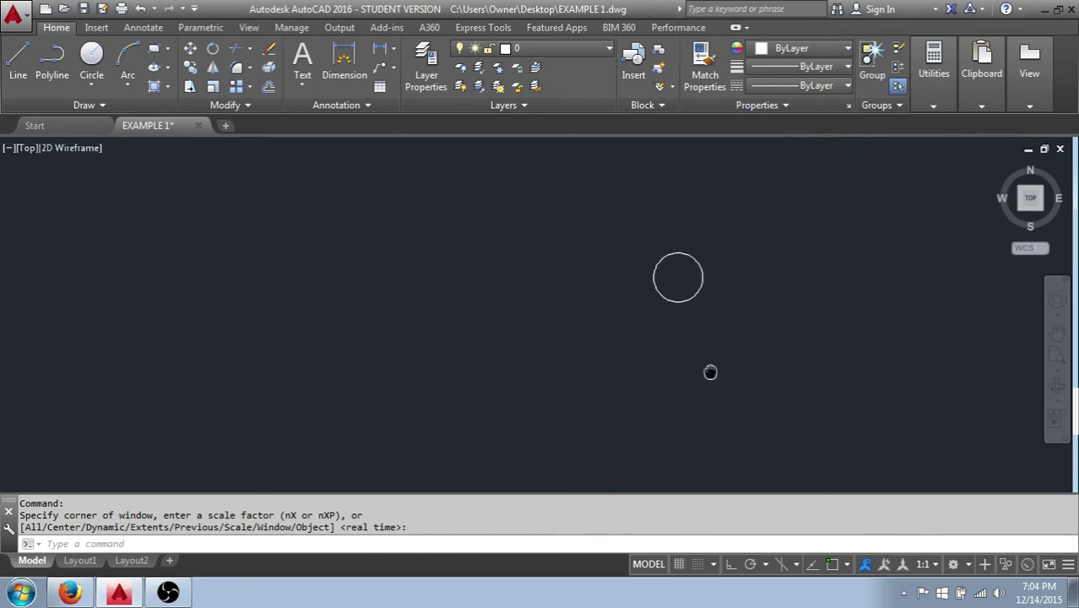
scroll(666, 291, "up", 8)
mouse_move(667, 294)
middle_mouse_down()
mouse_move(560, 339)
mouse_move(528, 324)
middle_mouse_up()
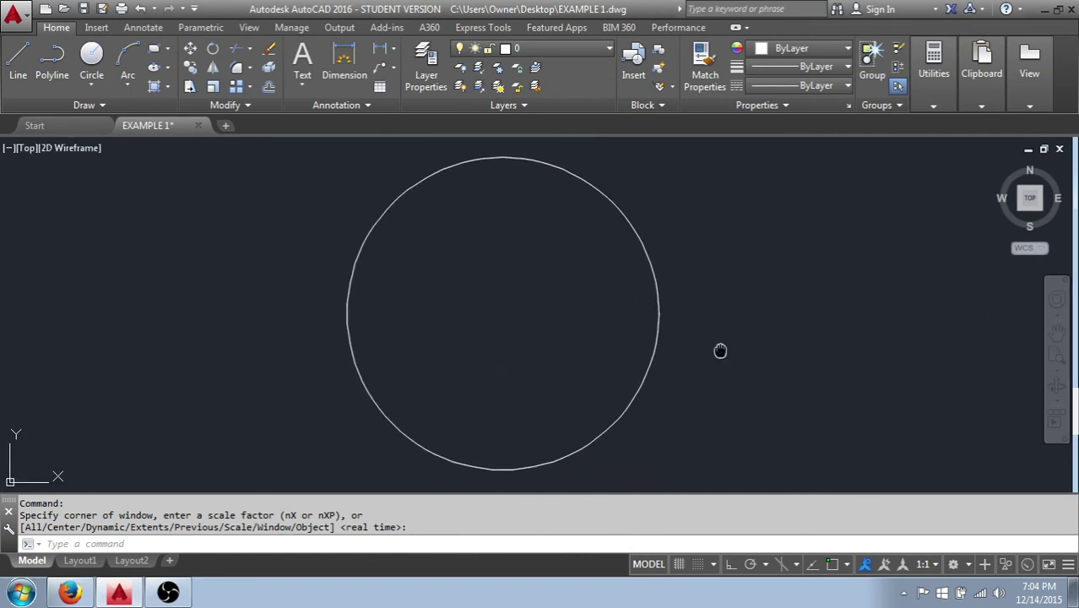
middle_click_drag(720, 350, 720, 345)
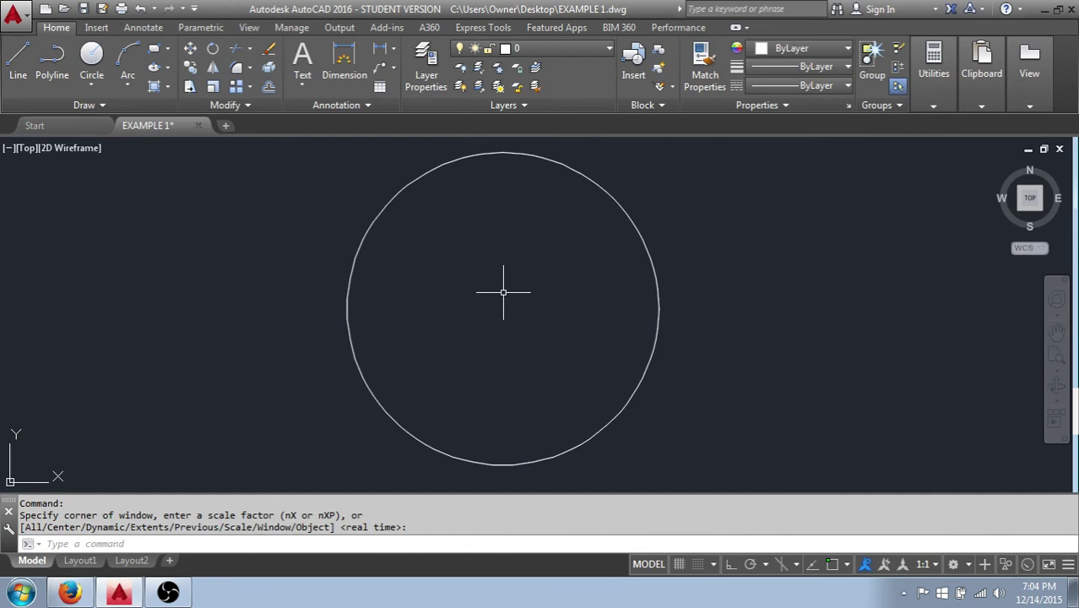
scroll(502, 305, "up", 5)
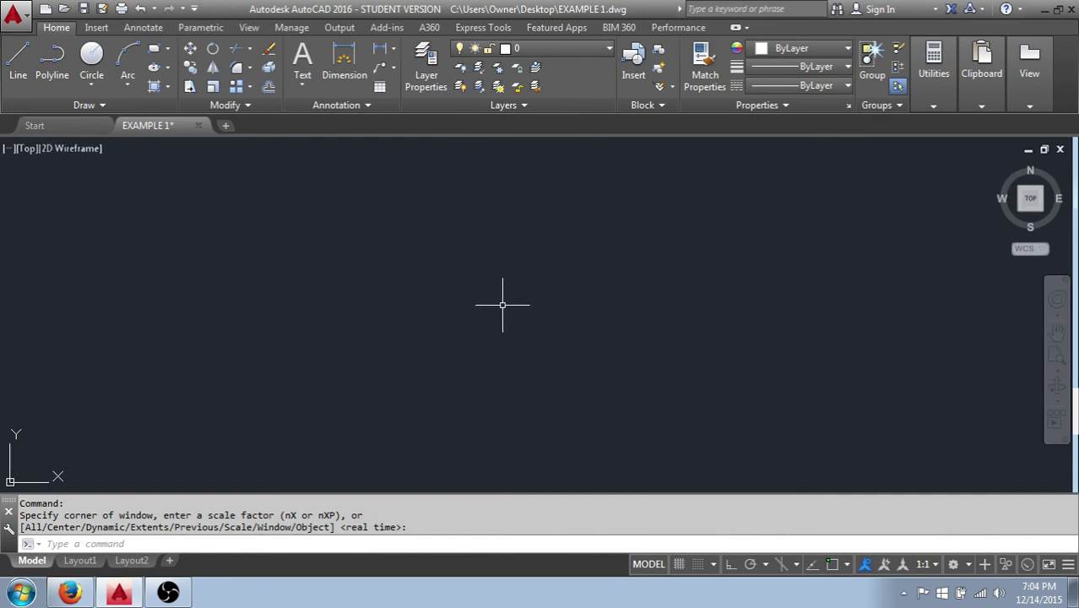
scroll(502, 305, "down", 3)
scroll(501, 306, "down", 3)
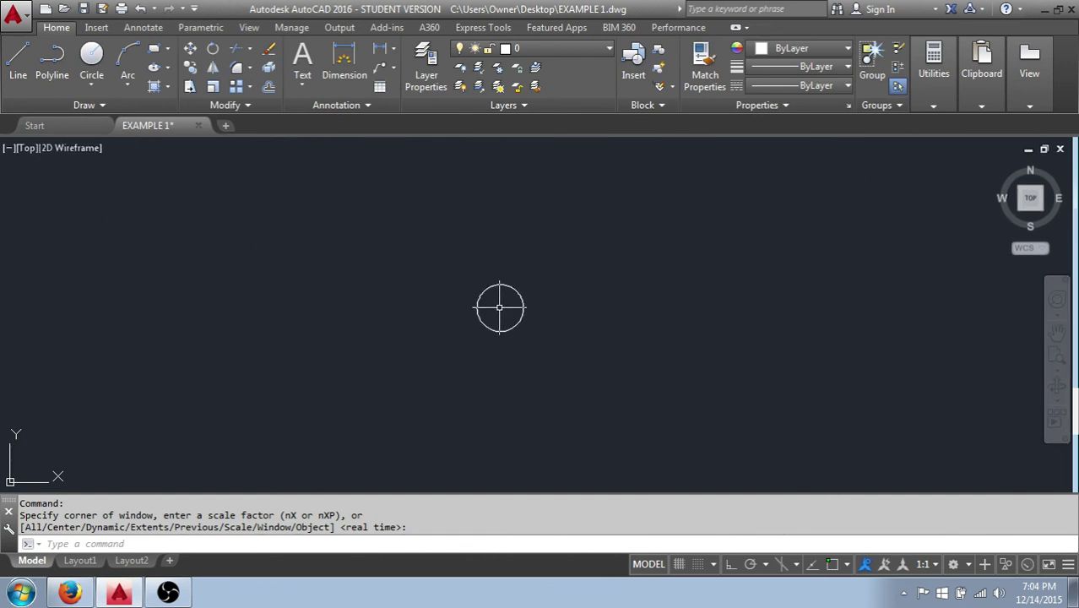
scroll(499, 308, "up", 5)
scroll(499, 308, "down", 4)
scroll(497, 310, "up", 4)
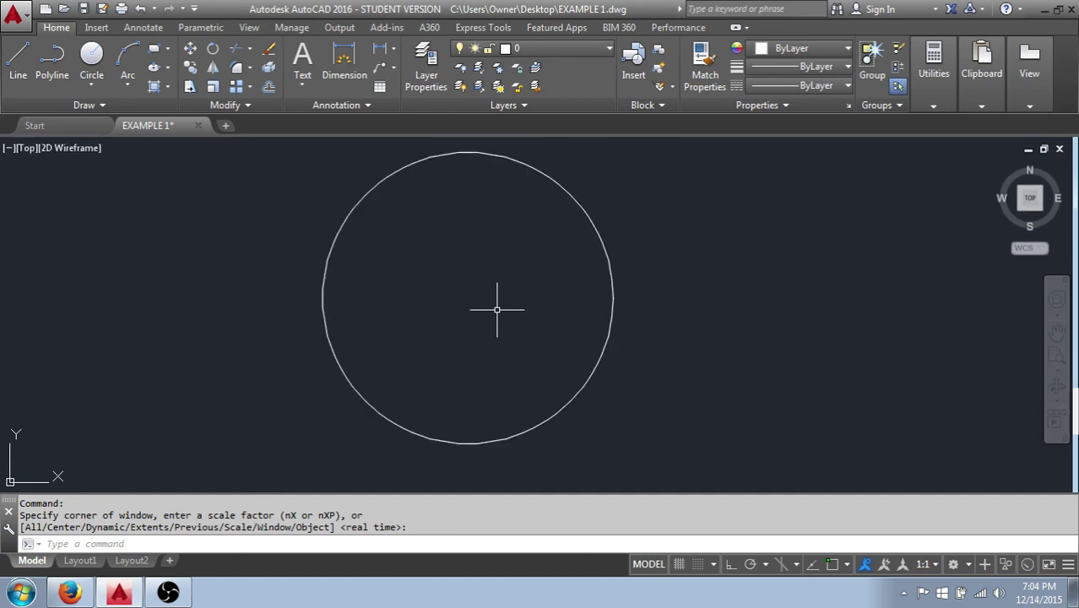
scroll(497, 310, "down", 2)
middle_click_drag(488, 300, 525, 308)
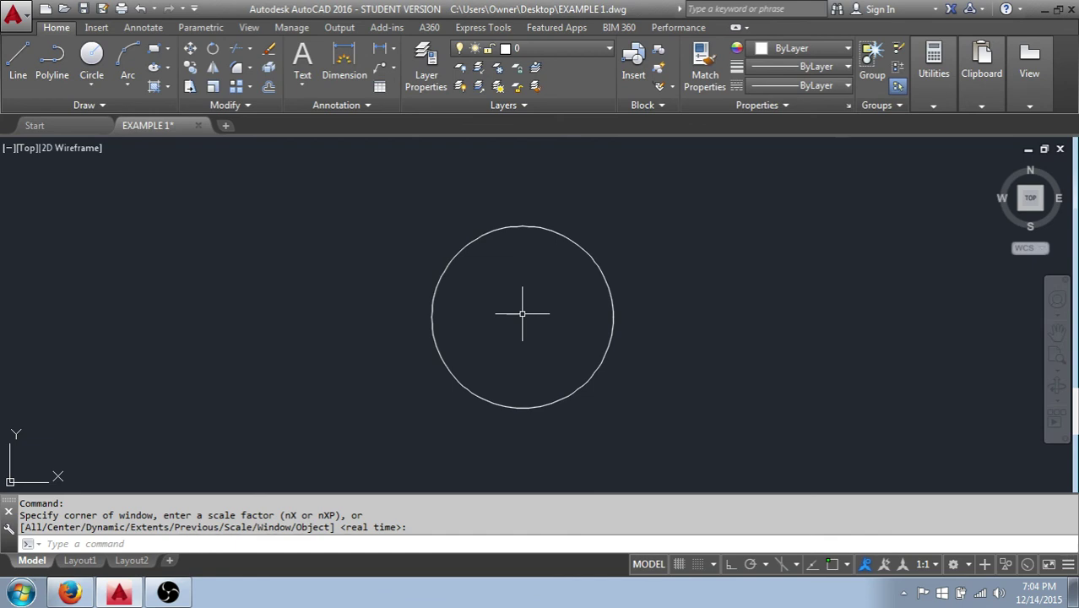
scroll(522, 314, "up", 4)
scroll(522, 313, "down", 6)
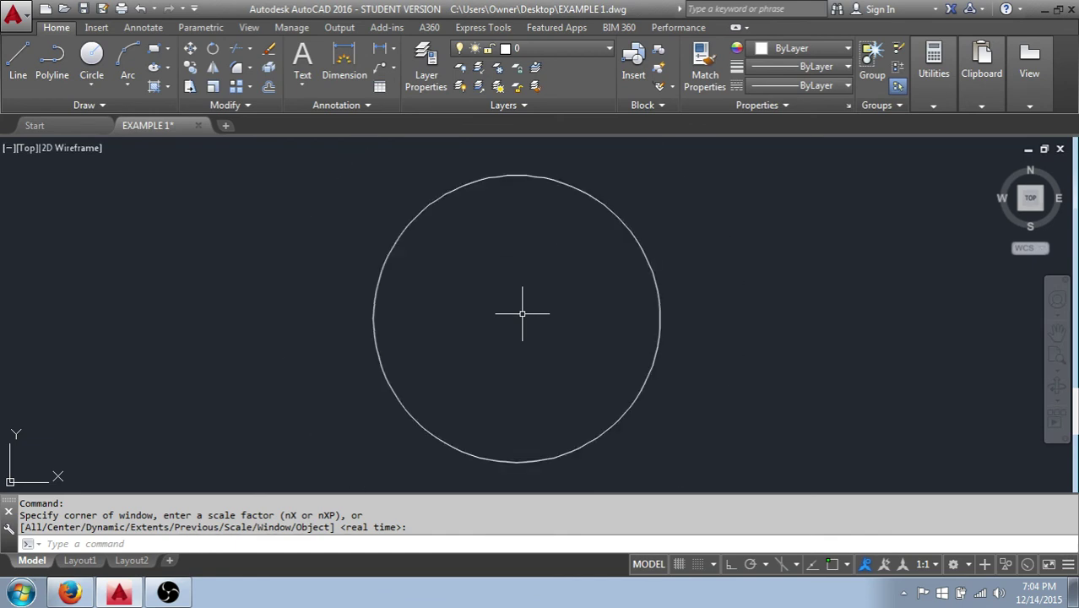
scroll(522, 314, "up", 6)
scroll(522, 313, "down", 4)
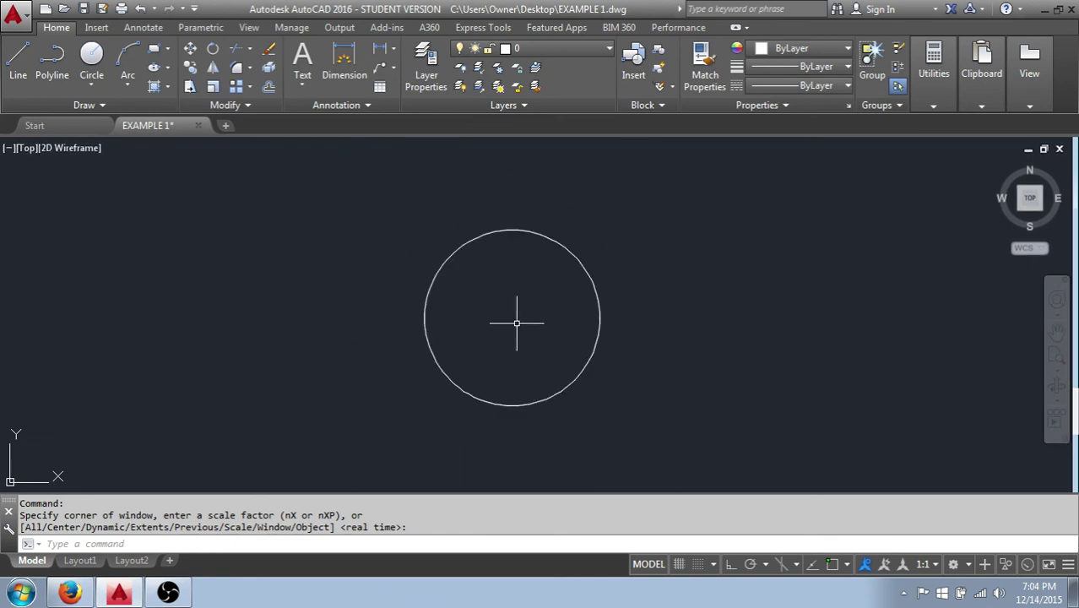
scroll(511, 320, "up", 2)
scroll(510, 319, "down", 2)
scroll(510, 319, "up", 1)
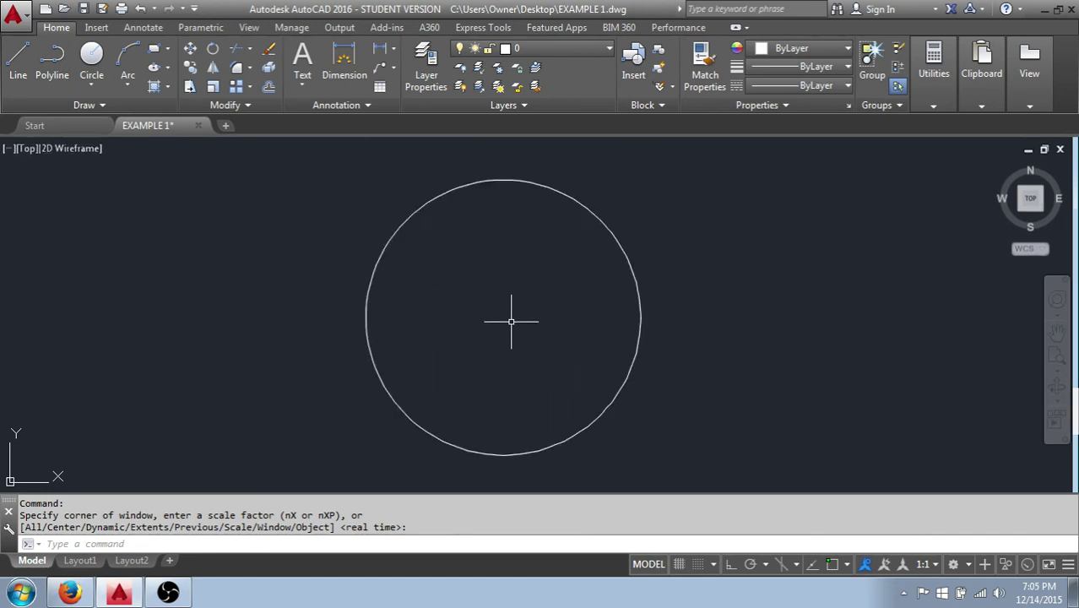
scroll(511, 321, "up", 1)
scroll(511, 321, "down", 2)
scroll(511, 321, "up", 1)
scroll(501, 321, "down", 1)
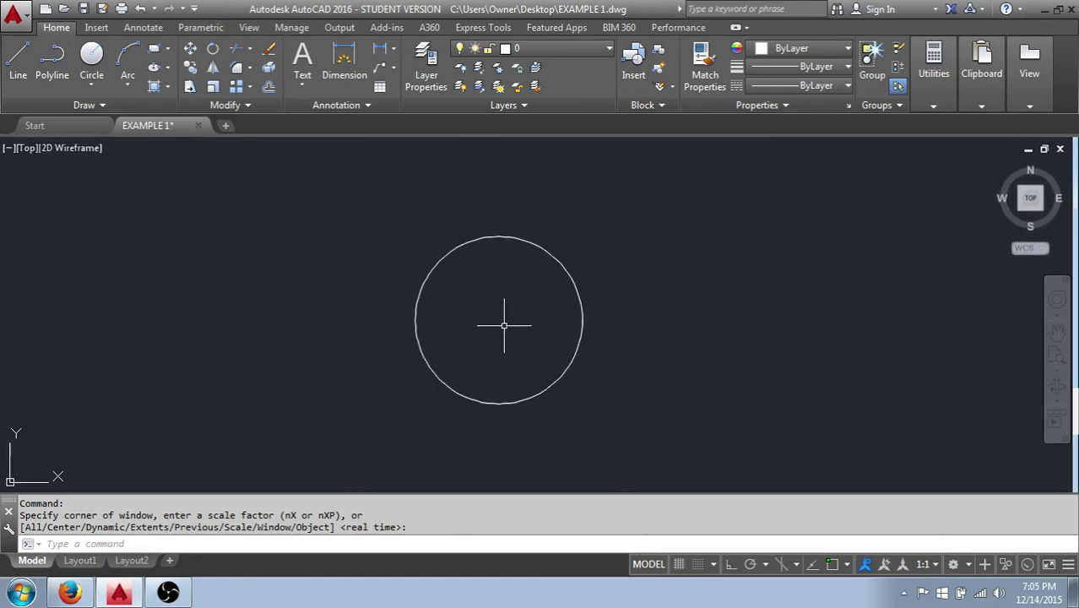
scroll(493, 321, "up", 1)
scroll(493, 321, "down", 1)
scroll(493, 320, "up", 1)
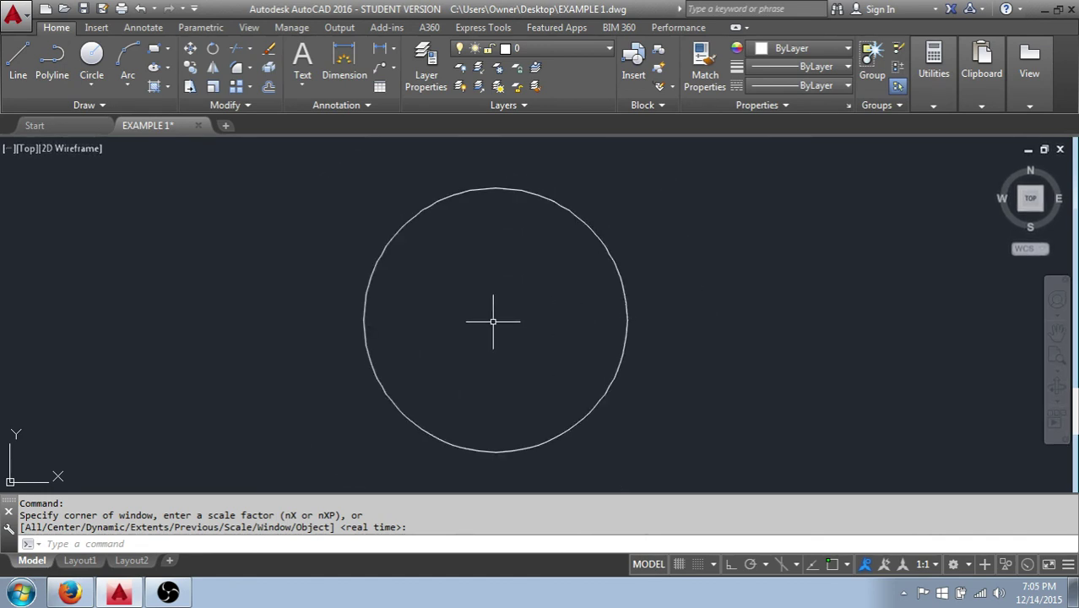
scroll(493, 317, "down", 1)
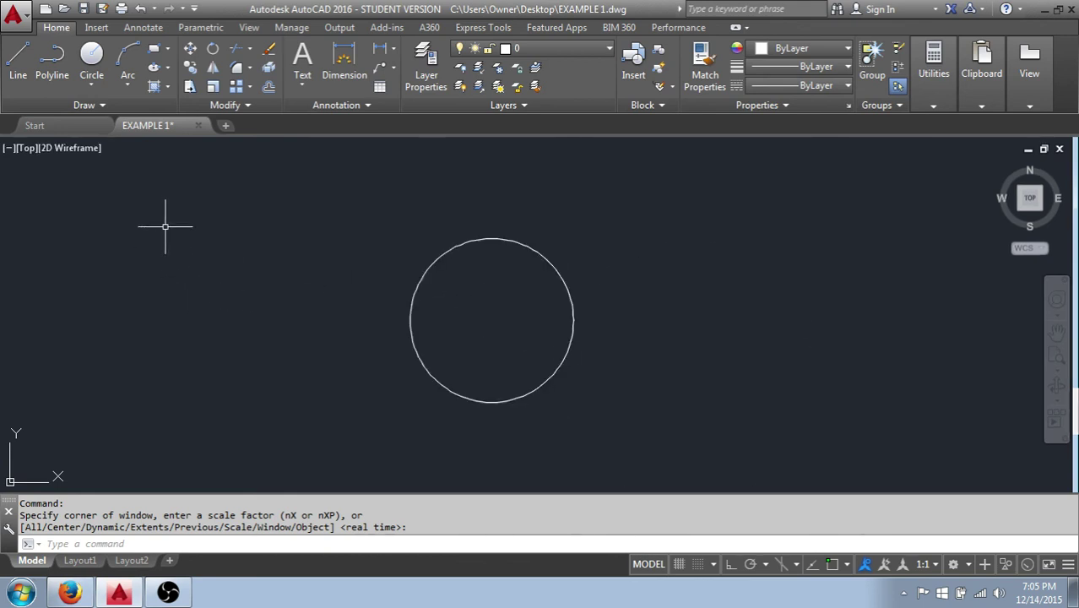
Step: Wheel-zoom in and out three times over the circle, leaving it left of the view's centre
scroll(165, 227, "up", 2)
scroll(165, 228, "down", 1)
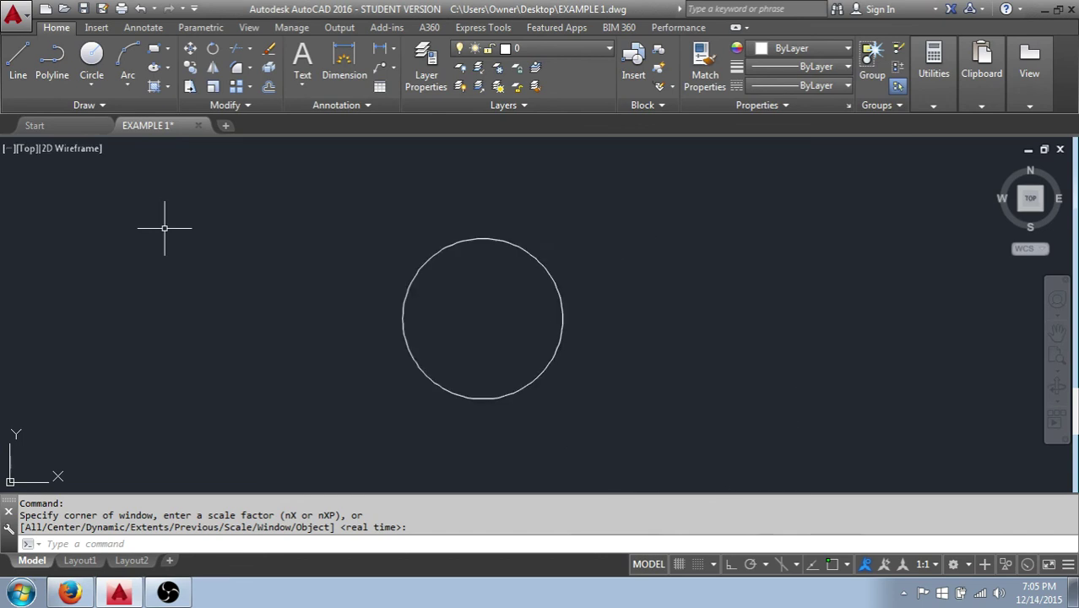
scroll(165, 228, "up", 1)
scroll(165, 228, "down", 2)
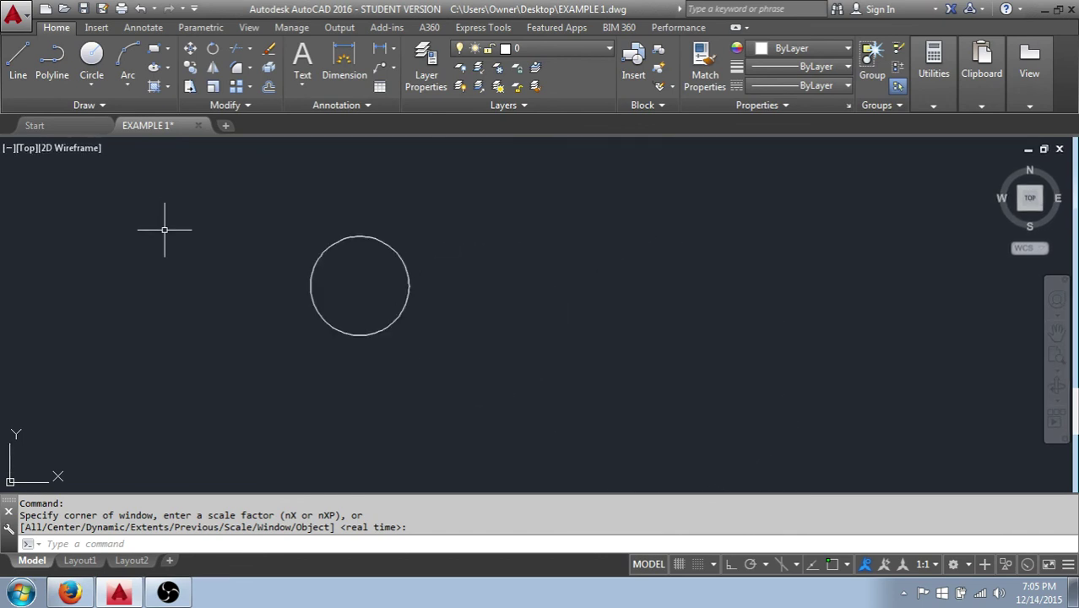
scroll(342, 277, "up", 6)
scroll(389, 283, "down", 2)
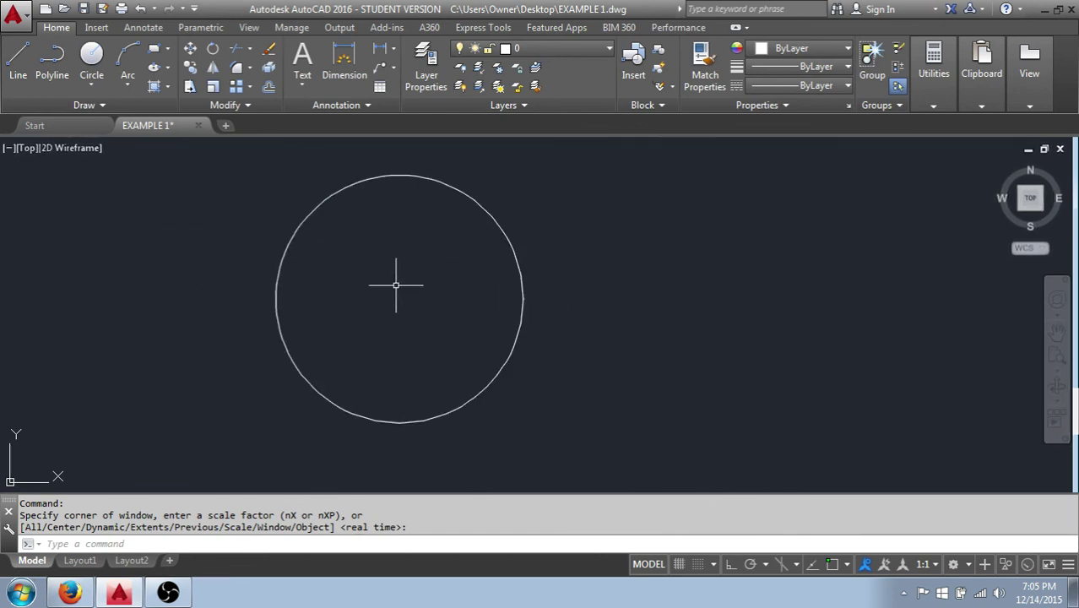
Step: Pan the circle left, then right, zoom in on its top arc, and cancel the accidental selection
mouse_move(401, 289)
middle_mouse_down()
mouse_move(441, 296)
mouse_move(646, 274)
mouse_move(352, 320)
mouse_move(378, 340)
middle_mouse_up()
mouse_move(500, 327)
middle_mouse_down()
mouse_move(768, 272)
mouse_move(462, 316)
mouse_move(238, 327)
mouse_move(212, 307)
mouse_move(270, 304)
middle_mouse_up()
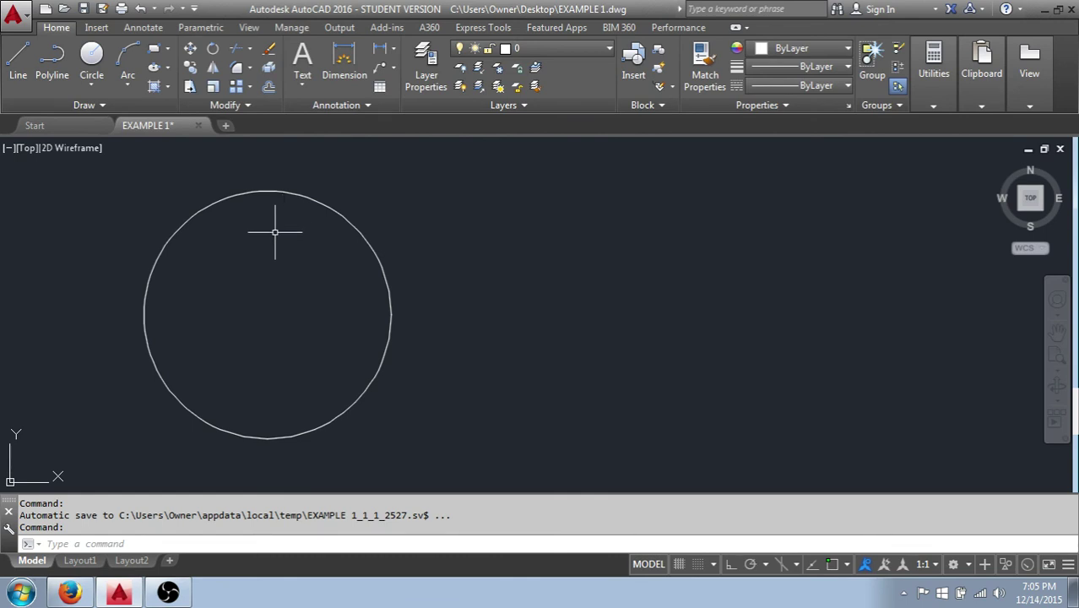
mouse_move(250, 211)
middle_mouse_down()
mouse_move(411, 243)
mouse_move(505, 243)
middle_mouse_up()
scroll(521, 199, "up", 3)
scroll(506, 217, "up", 2)
left_click(478, 243)
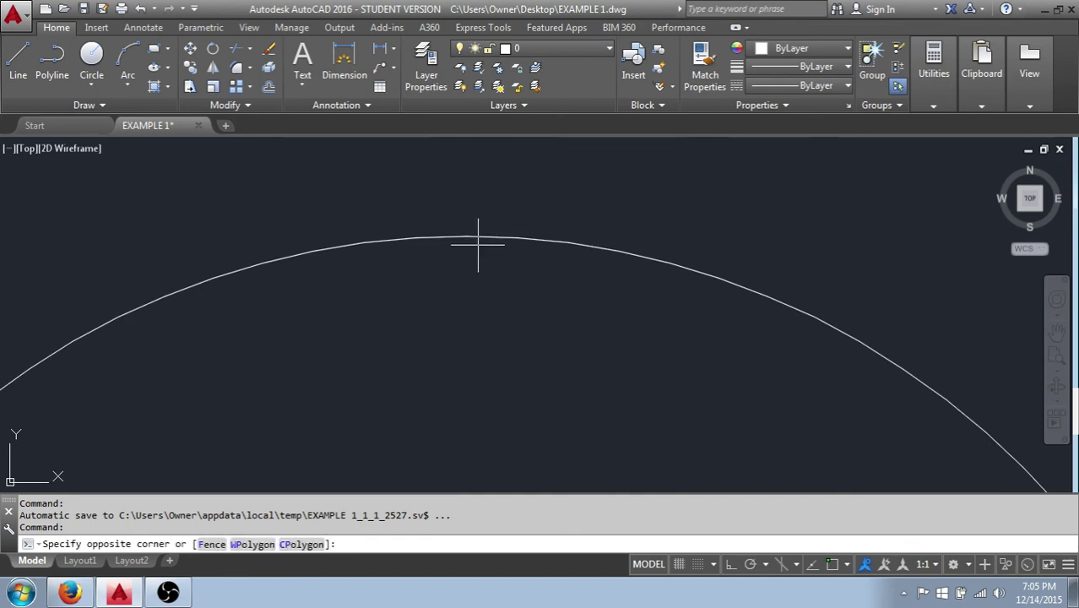
left_click(458, 221)
key("Escape")
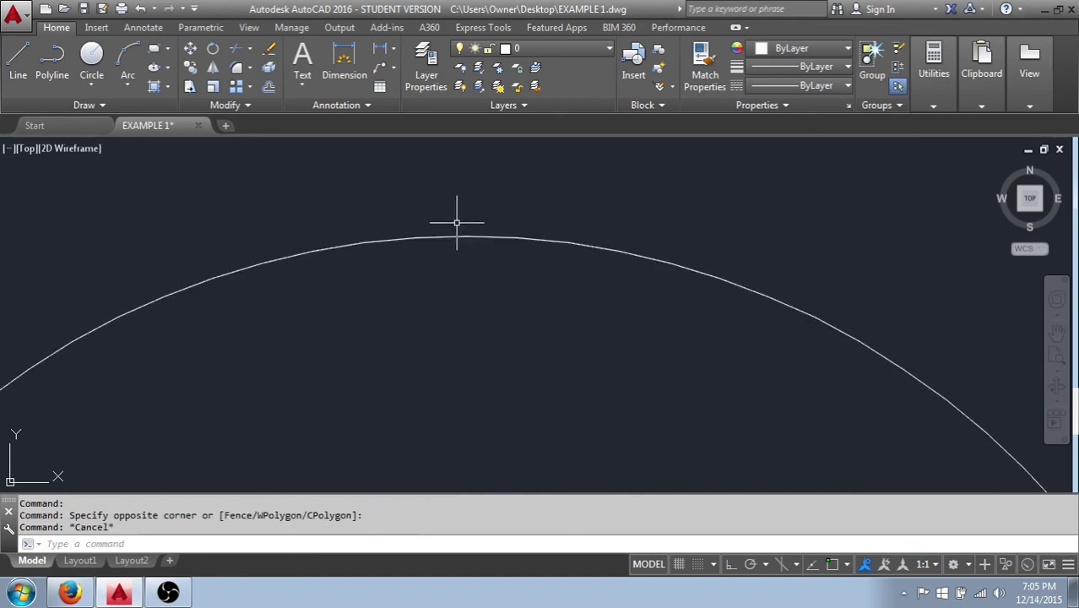
Step: Zoom back out and pan until the whole circle sits centred in the view
scroll(460, 233, "down", 1)
scroll(461, 232, "down", 7)
middle_click_drag(446, 282, 500, 270)
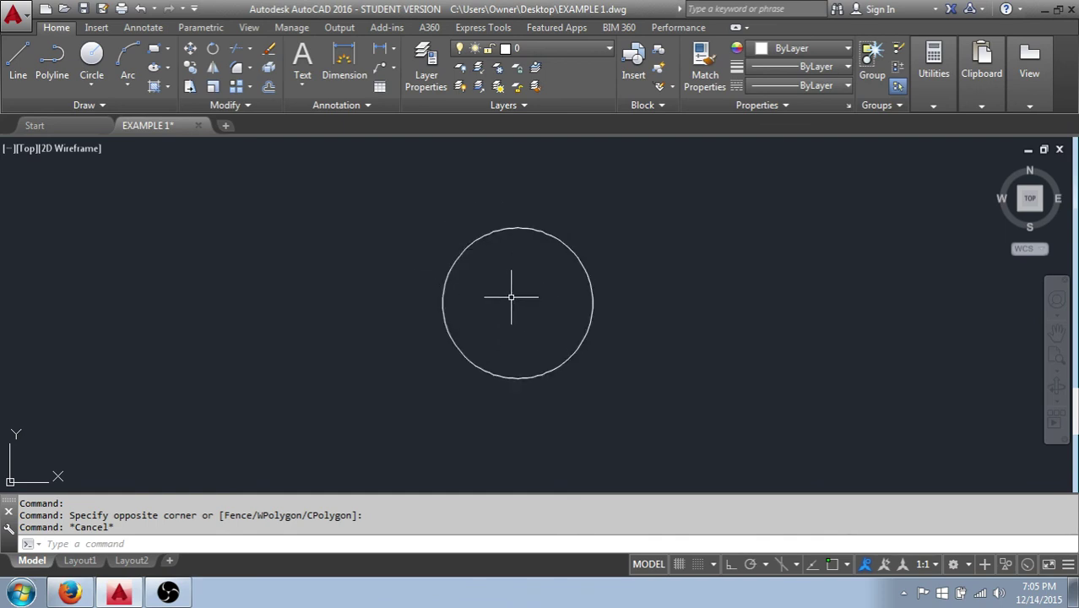
scroll(508, 279, "up", 6)
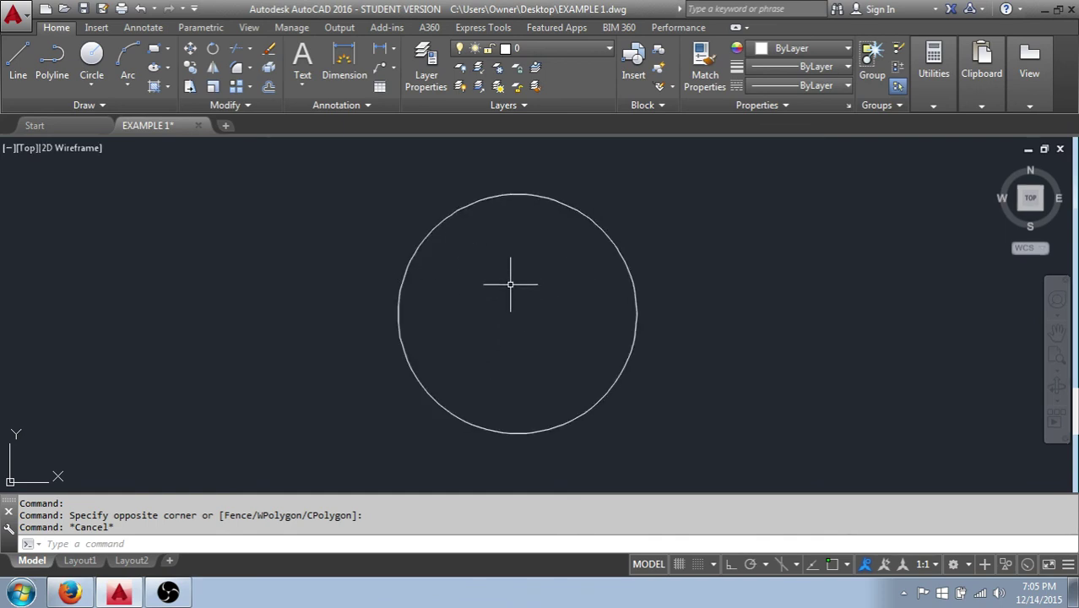
scroll(511, 198, "up", 2)
middle_click_drag(501, 193, 521, 346)
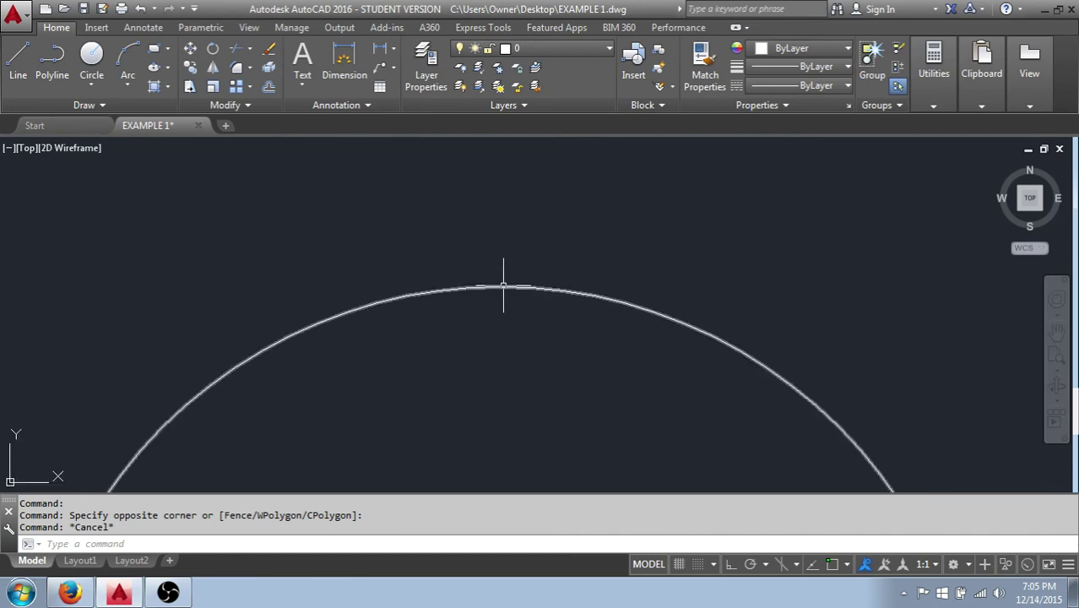
scroll(504, 286, "down", 2)
mouse_move(458, 378)
middle_mouse_down()
mouse_move(482, 304)
mouse_move(479, 223)
mouse_move(497, 239)
middle_mouse_up()
scroll(480, 229, "down", 2)
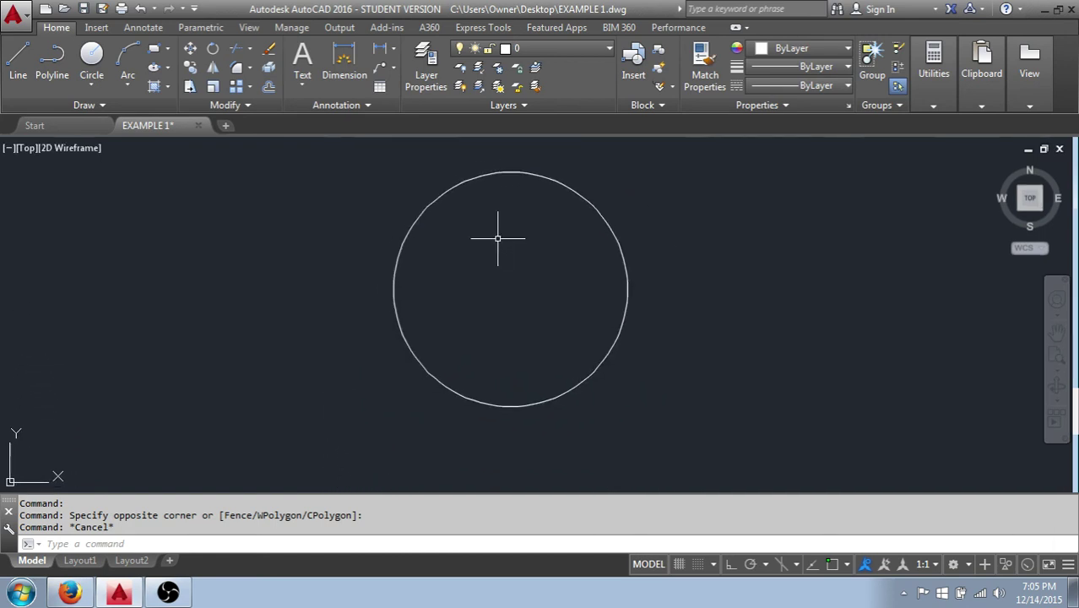